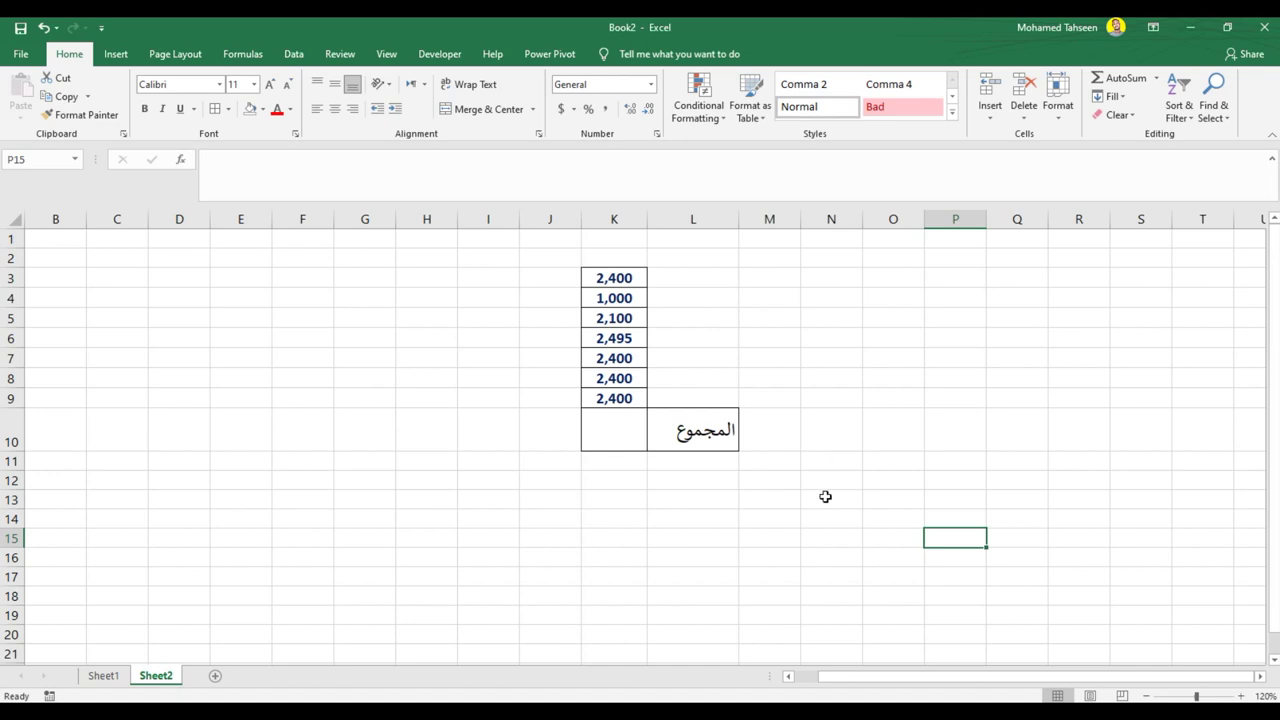
Total the values of K3:K9 in cell K10 with an automatic SUM formula
left_click(631, 409)
left_click(614, 362)
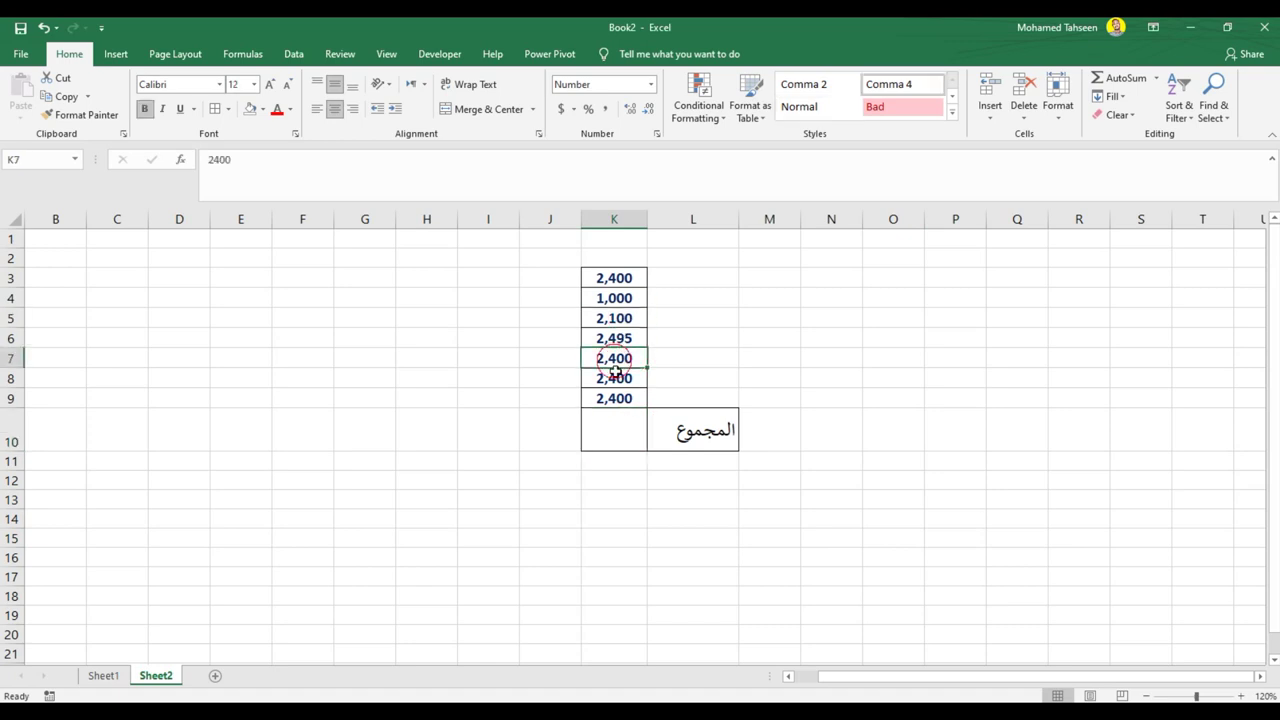
left_click(611, 434)
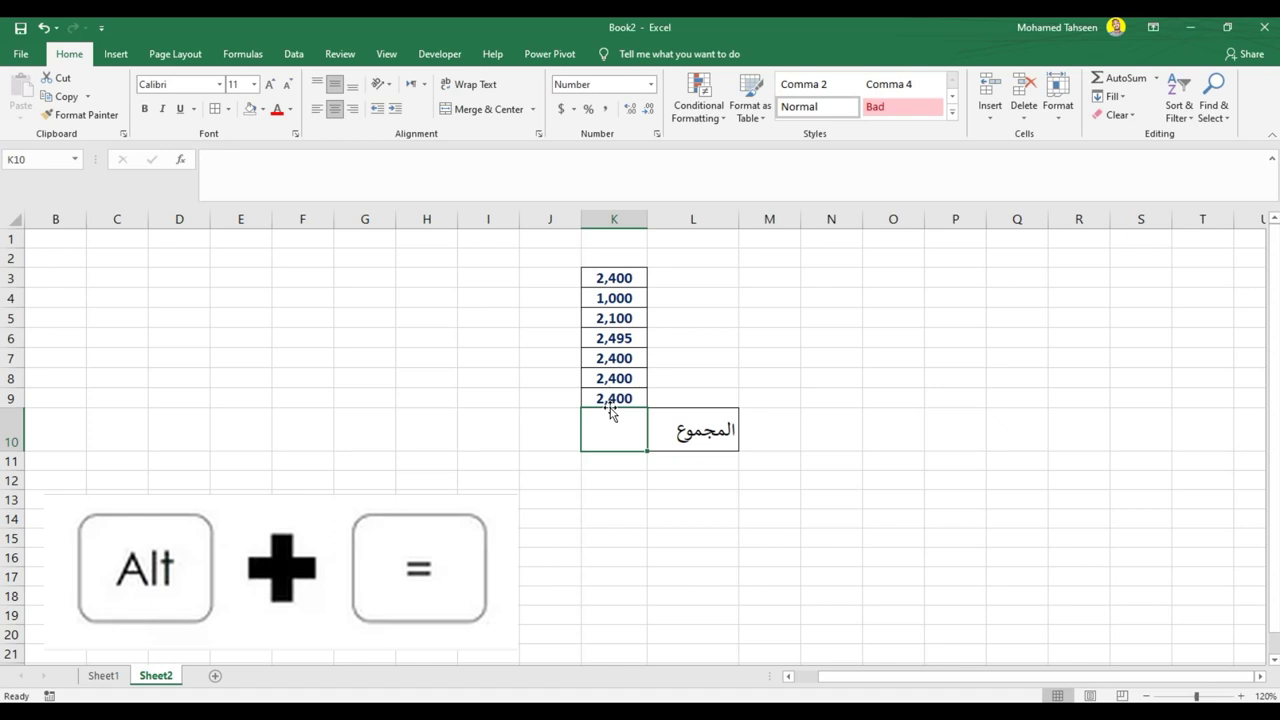
key("alt+equal")
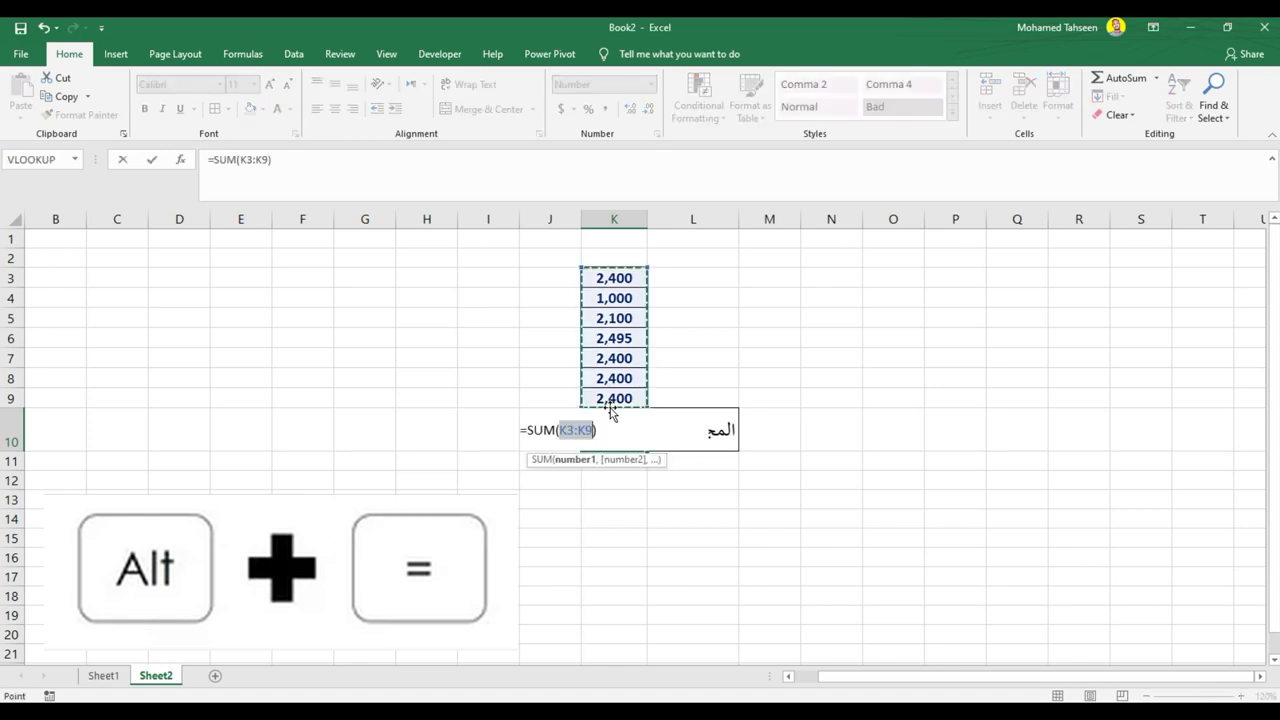
key("Return")
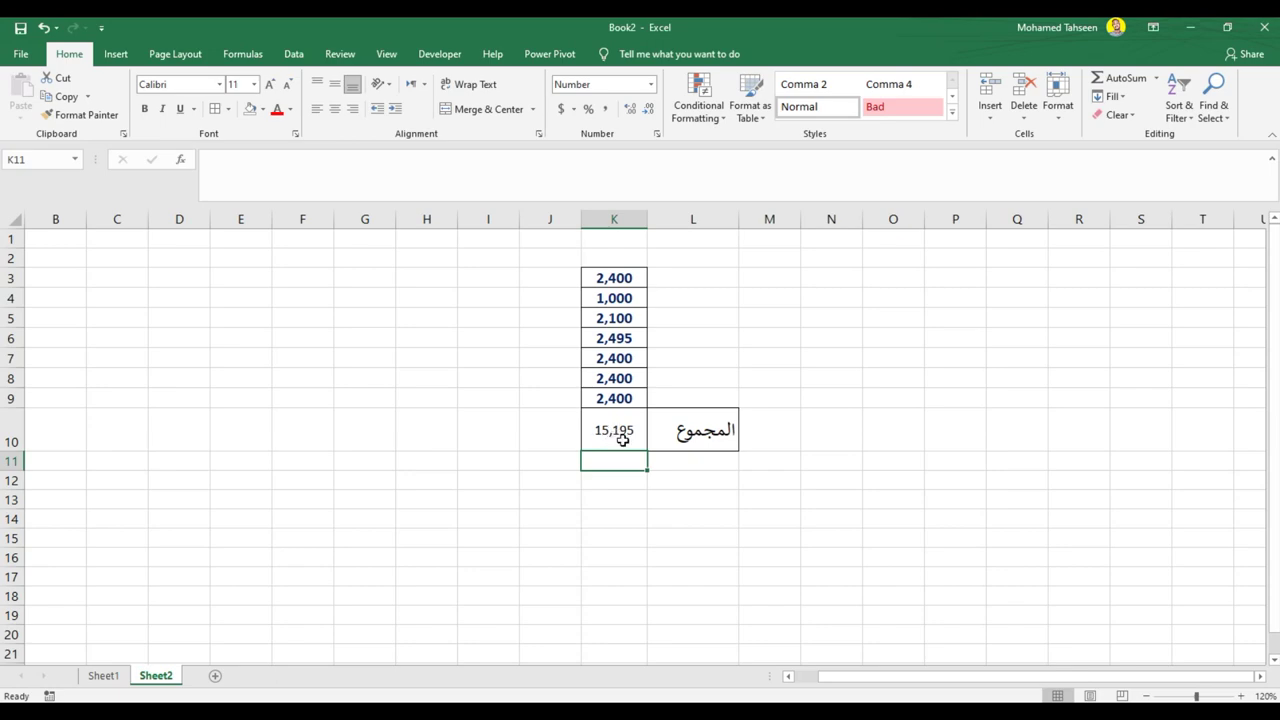
On Sheet1, insert five blank columns before the NAME column
key("ctrl+Page_Up")
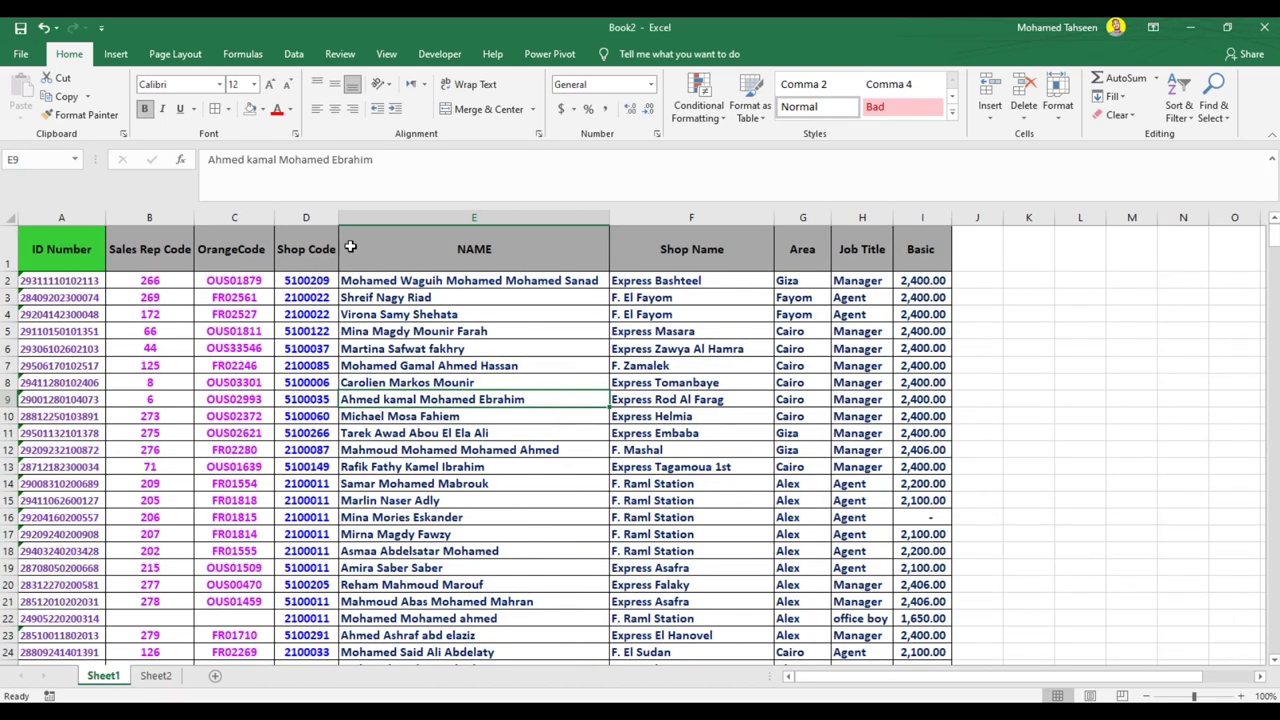
left_click(375, 215)
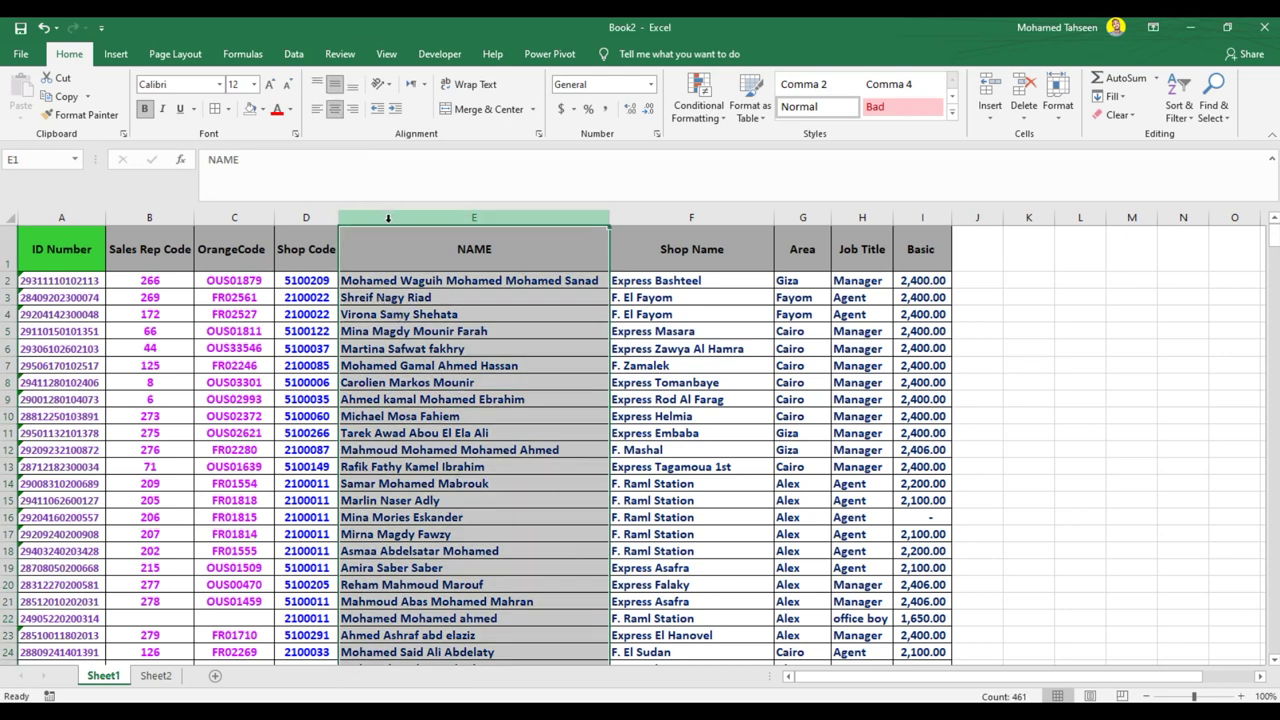
key("ctrl+plus")
key("ctrl+plus")
key("ctrl+plus")
key("ctrl+plus")
key("ctrl+plus")
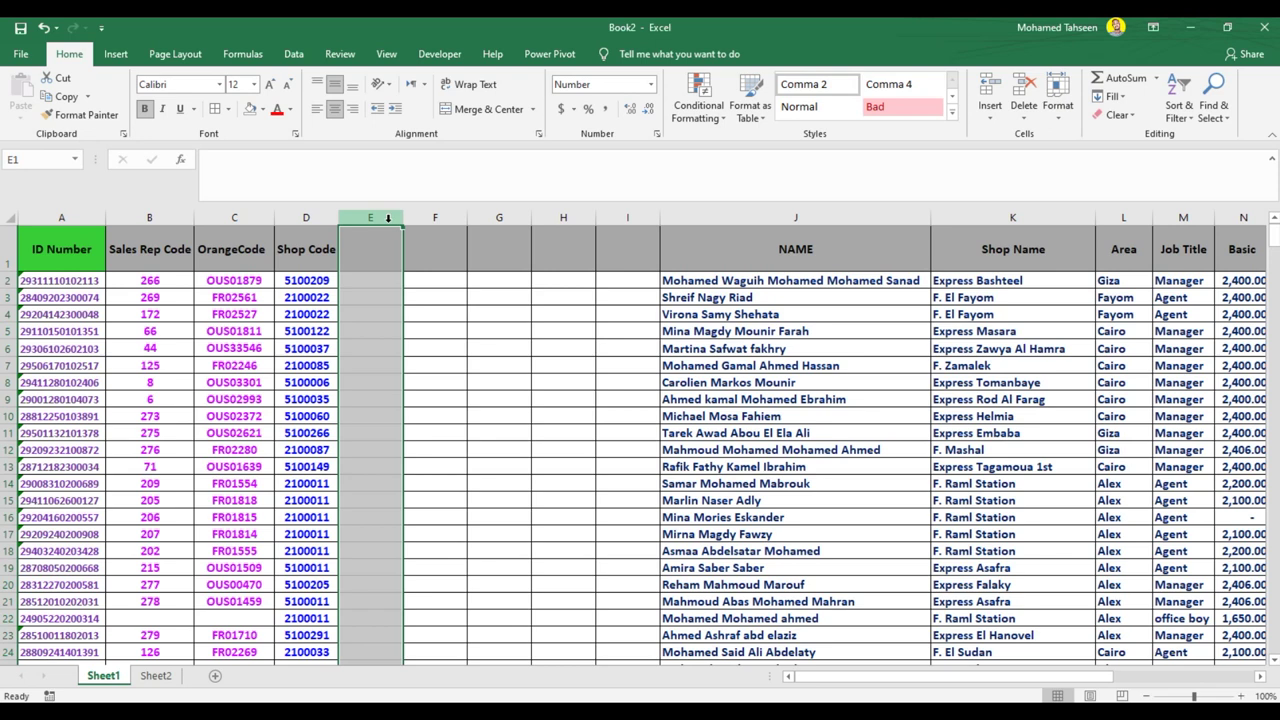
Delete the five blank columns between Shop Code and NAME
key("ctrl+minus")
key("ctrl+minus")
key("ctrl+minus")
key("ctrl+minus")
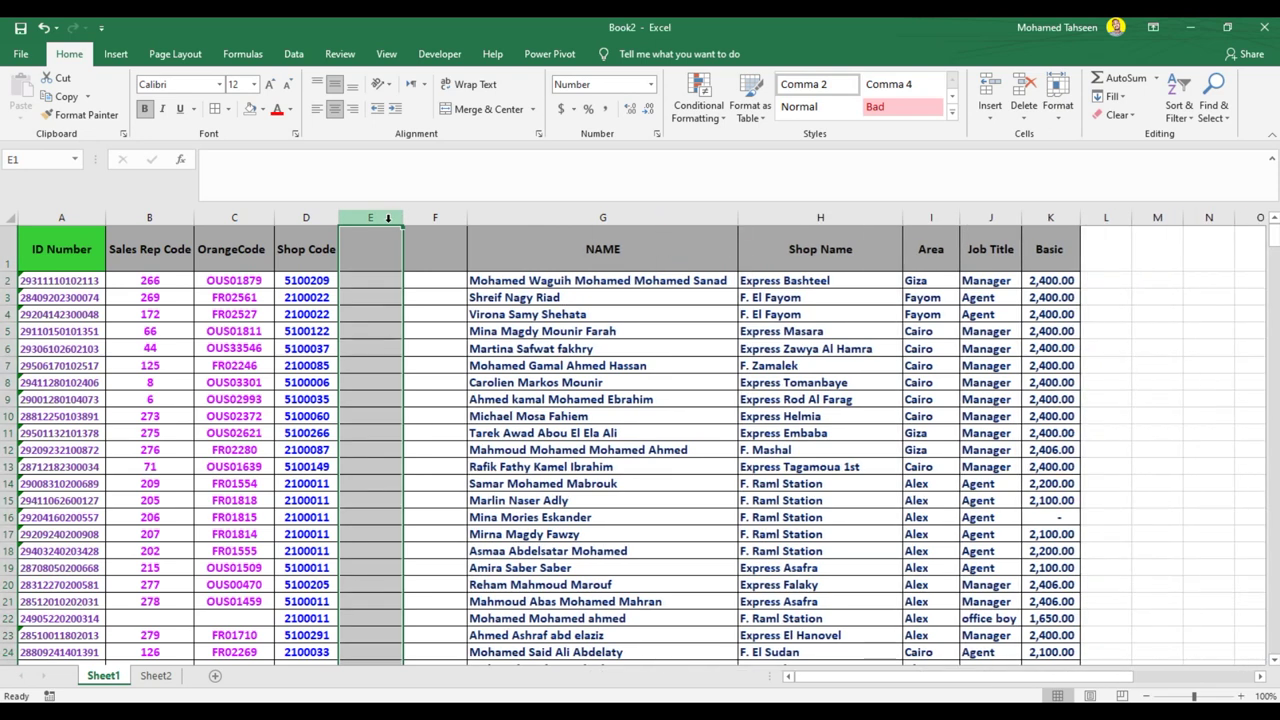
key("ctrl+minus")
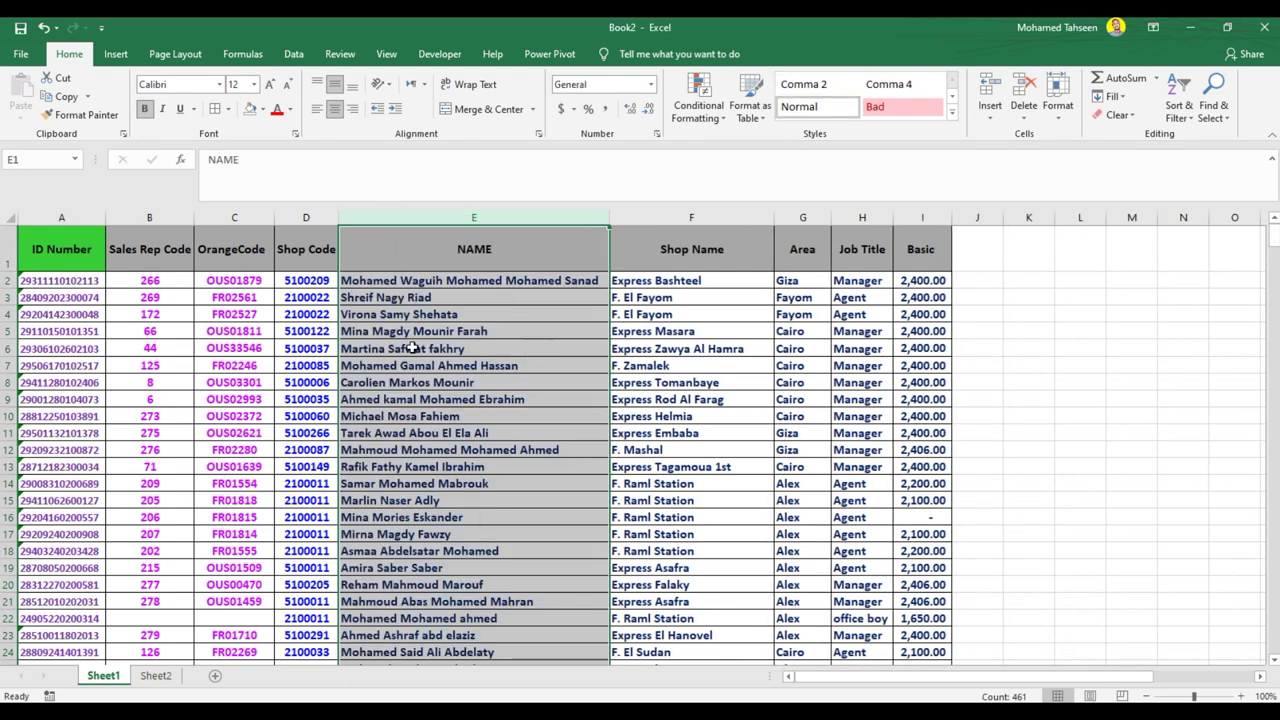
Insert five blank rows above row 10 of the employee table
left_click(4, 416)
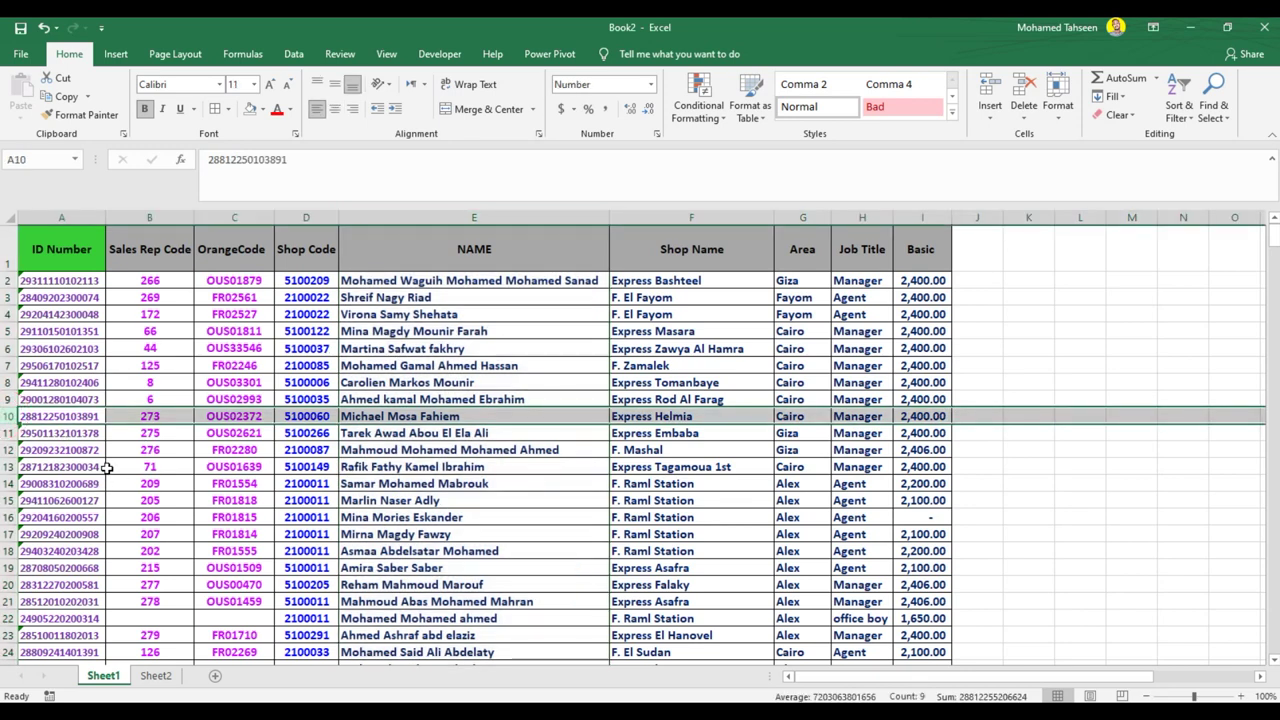
key("ctrl+plus")
key("ctrl+plus")
key("ctrl+plus")
key("ctrl+plus")
key("ctrl+plus")
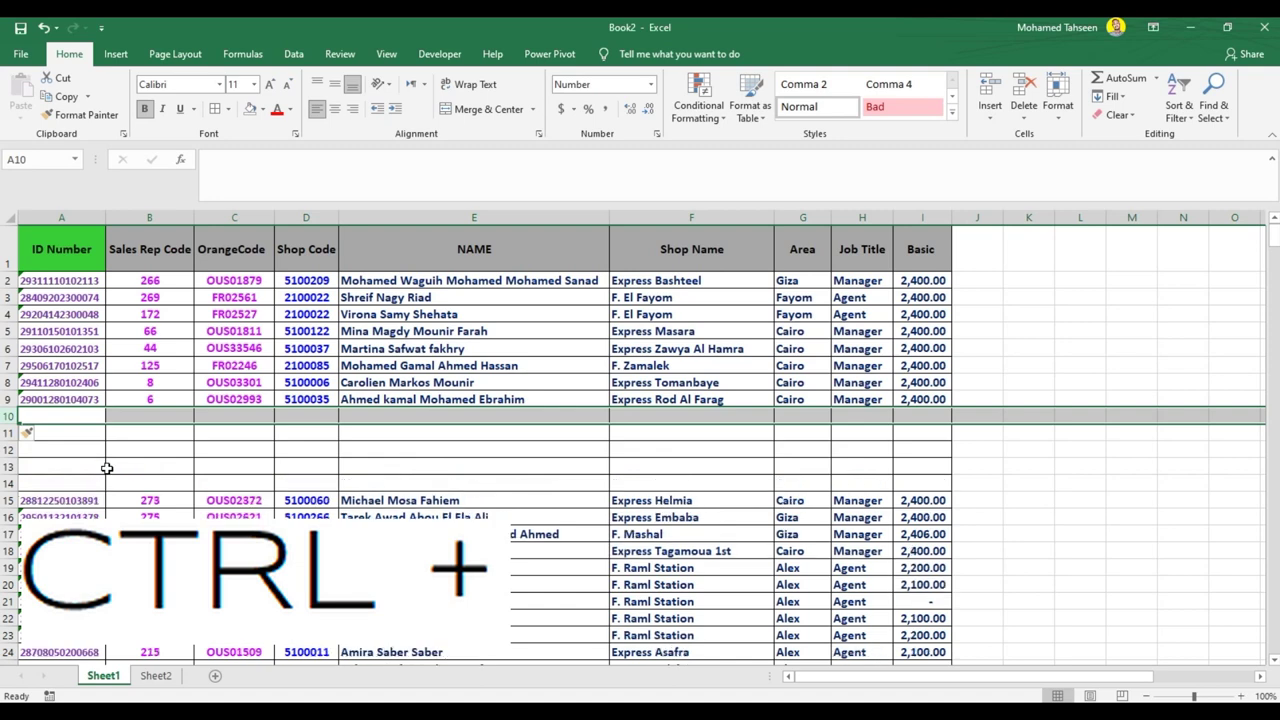
Delete the five blank rows starting at row 10
key("ctrl+minus")
key("ctrl+minus")
key("ctrl+minus")
key("ctrl+minus")
key("ctrl+minus")
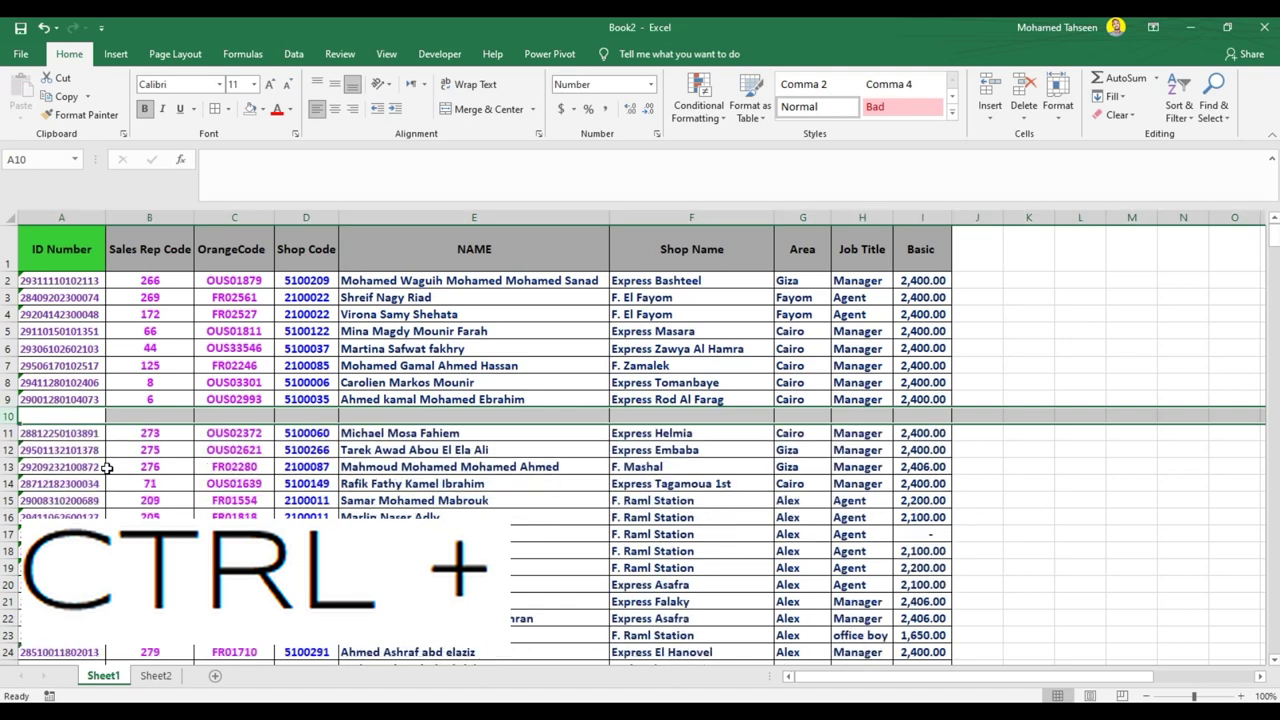
Insert a blank row above row 6, then remove it again
right_click(8, 348)
left_click(45, 457)
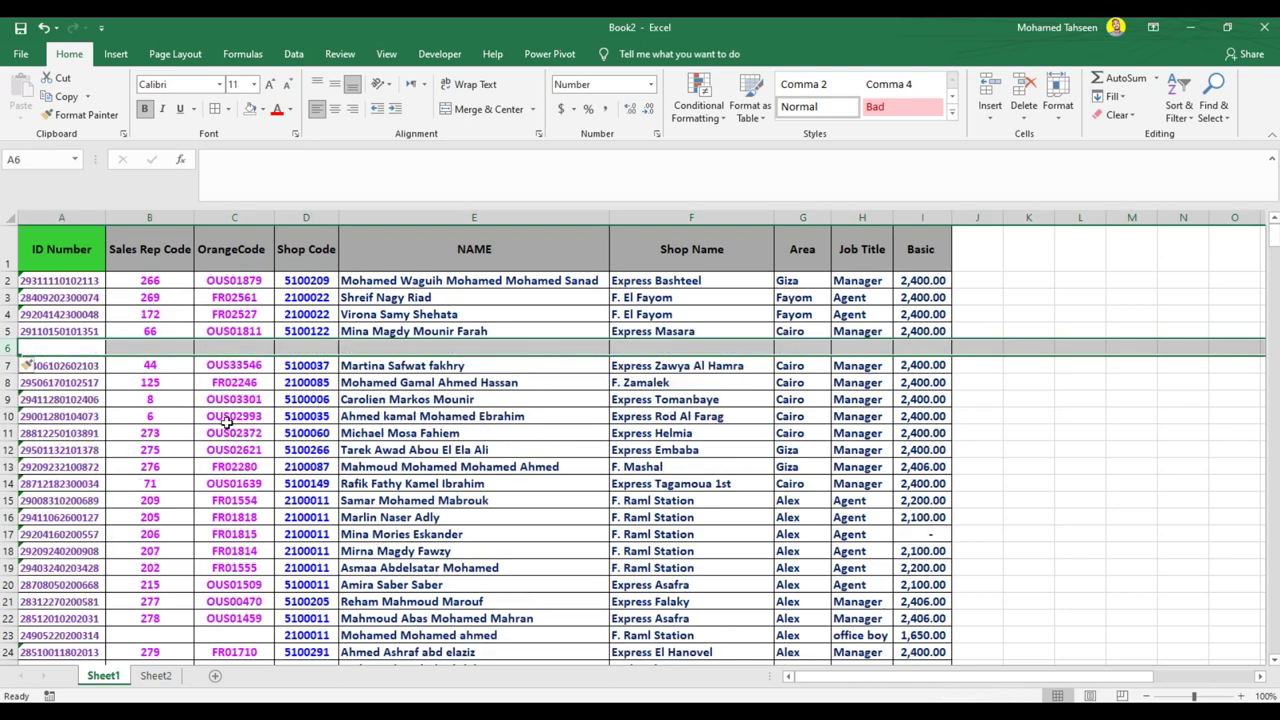
key("ctrl+minus")
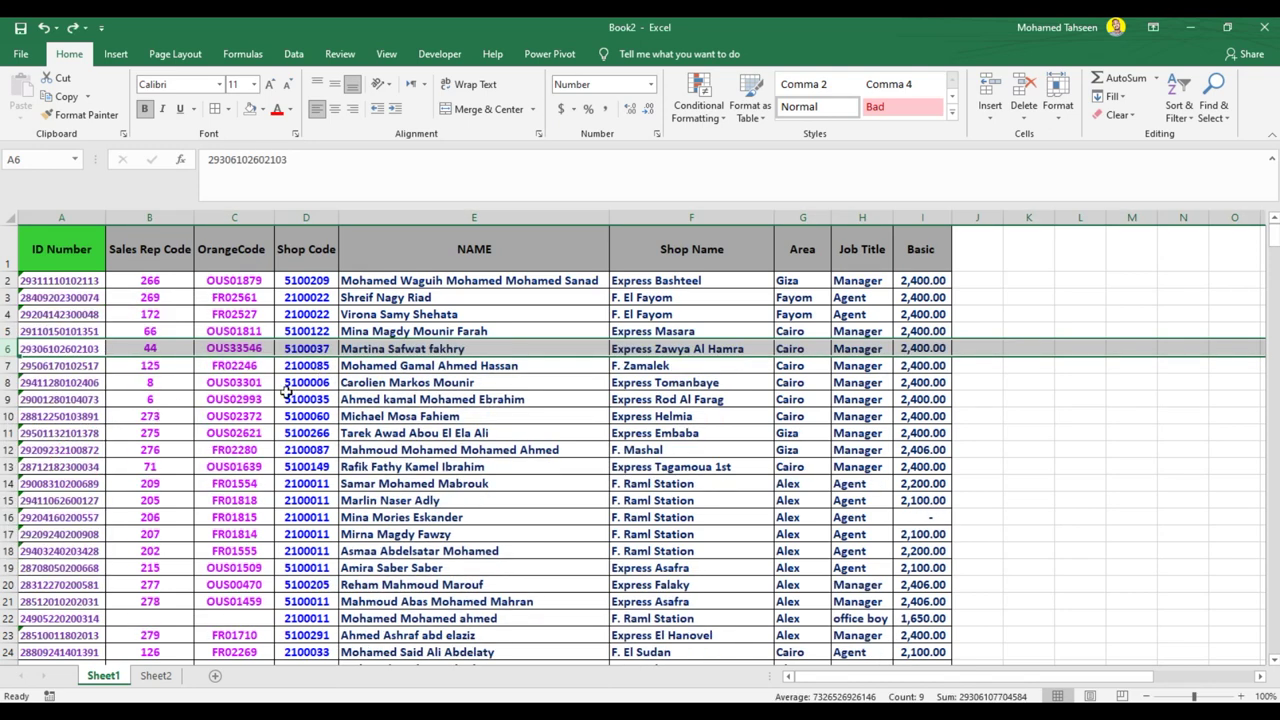
Select cell E6 in the NAME column and zoom the worksheet in to 175%
left_click(425, 377)
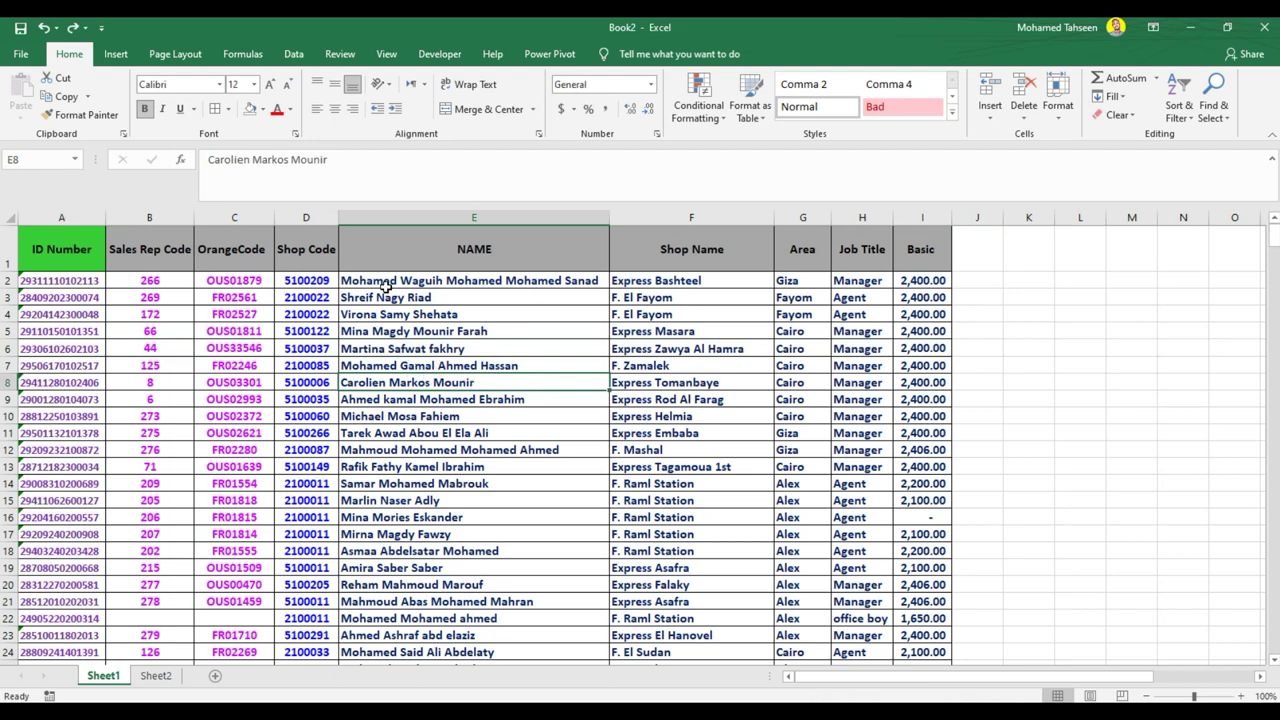
left_click(376, 348)
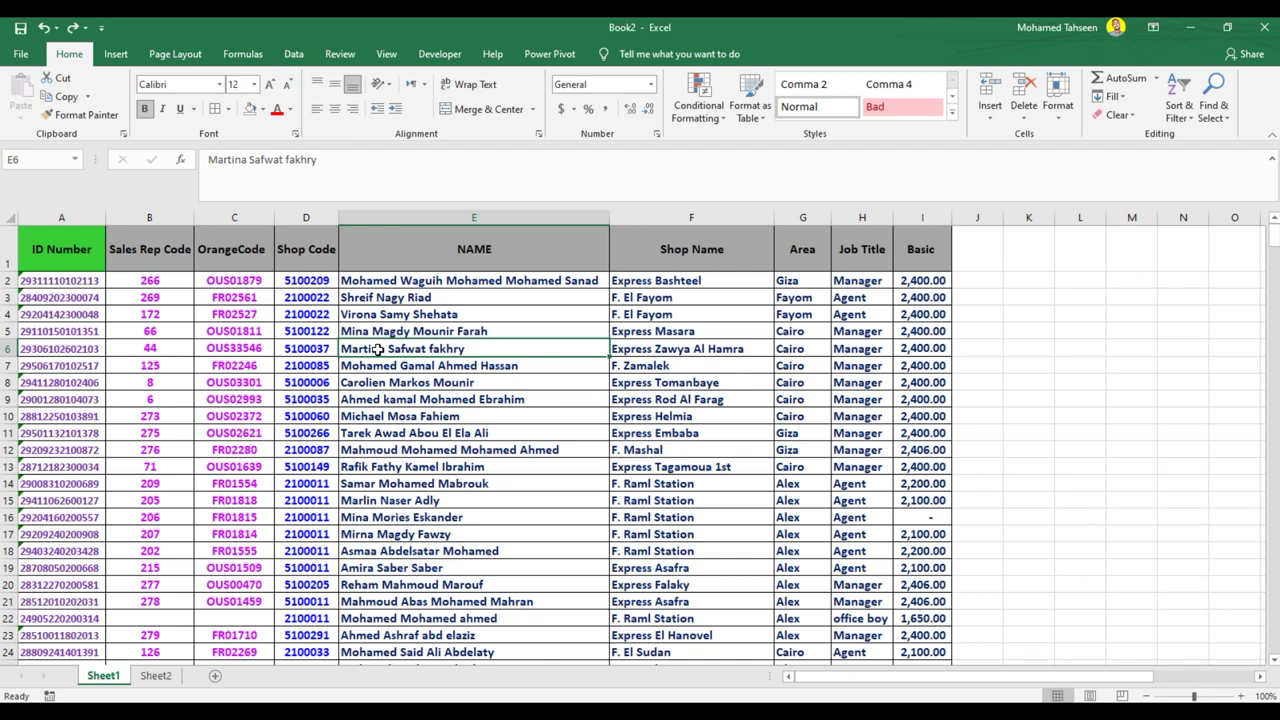
key("ctrl+alt+plus")
key("ctrl+alt+plus")
key("ctrl+alt+plus")
key("ctrl+alt+plus")
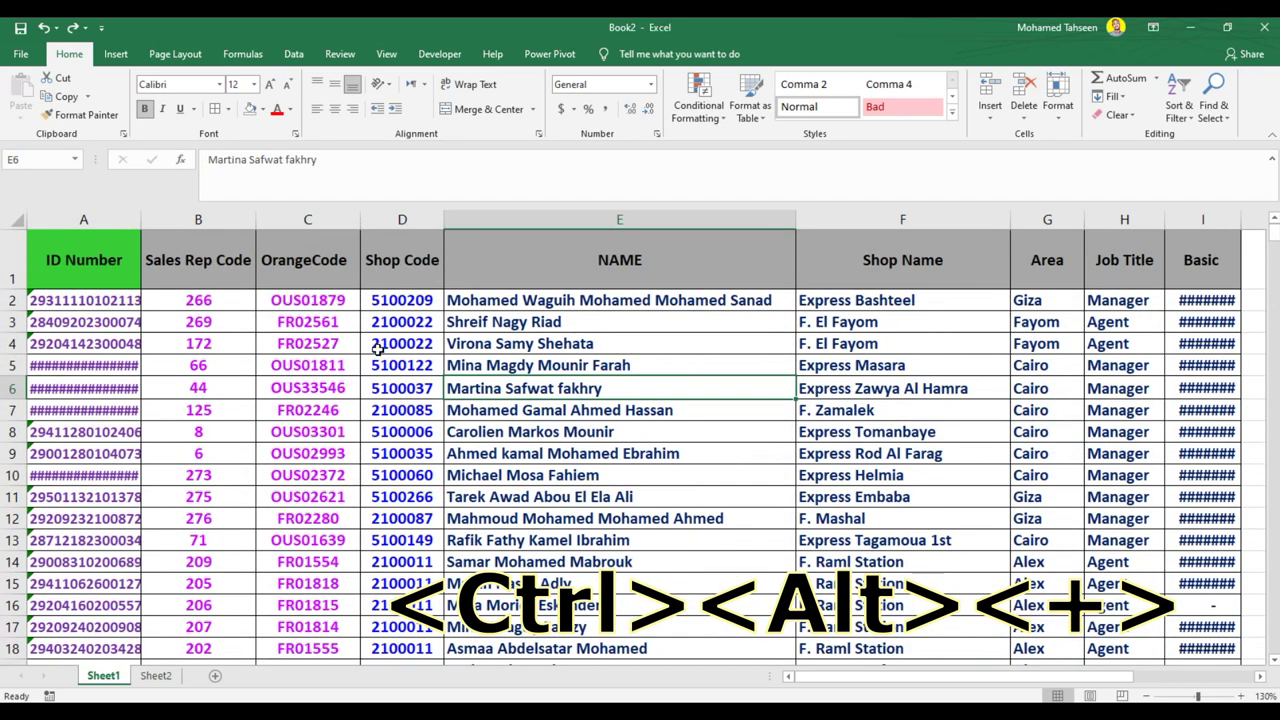
key("ctrl+alt+plus")
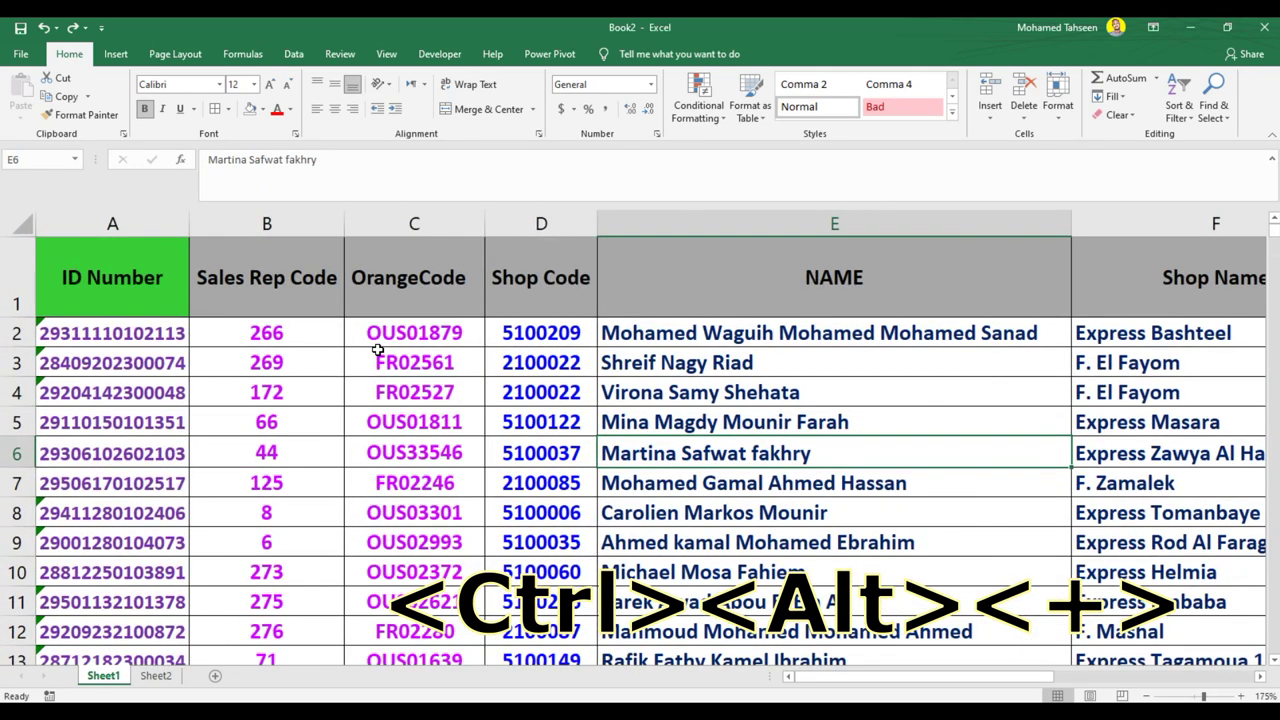
Zoom the worksheet out and in repeatedly, finishing at 100%
key("ctrl+alt+minus")
key("ctrl+alt+minus")
key("ctrl+alt+minus")
key("ctrl+alt+minus")
key("ctrl+alt+minus")
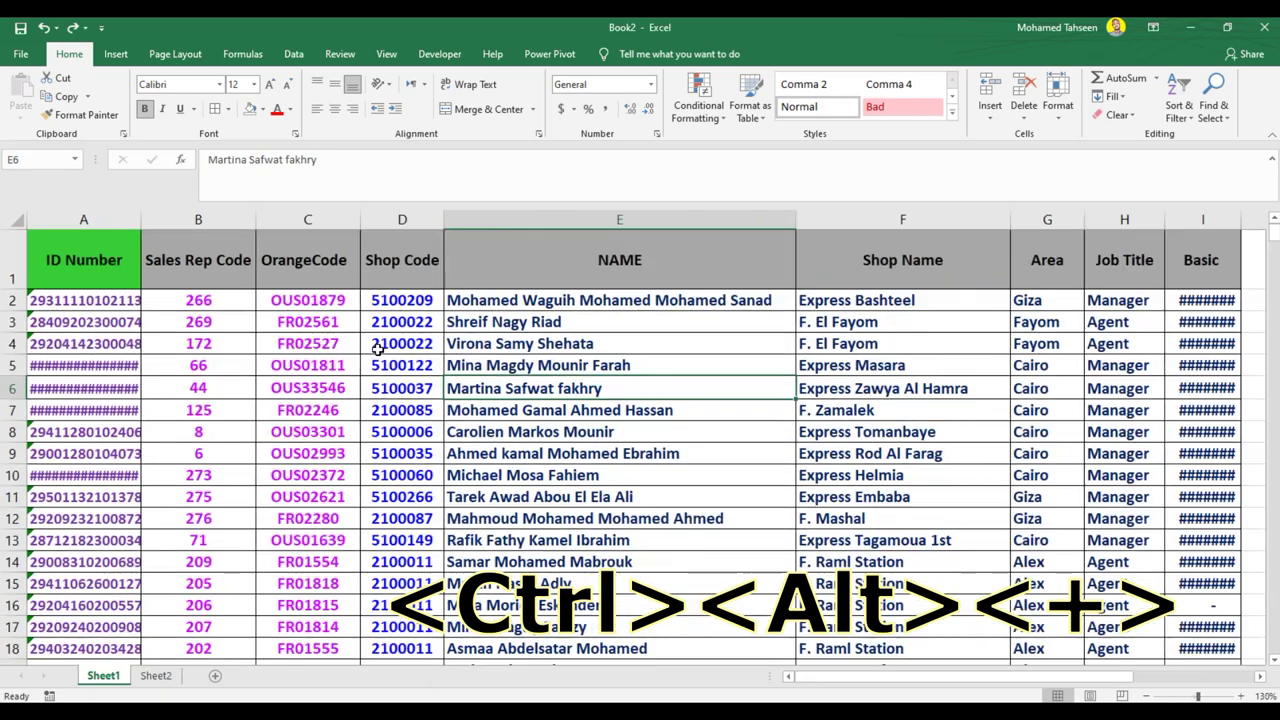
key("ctrl+alt+plus")
key("ctrl+alt+plus")
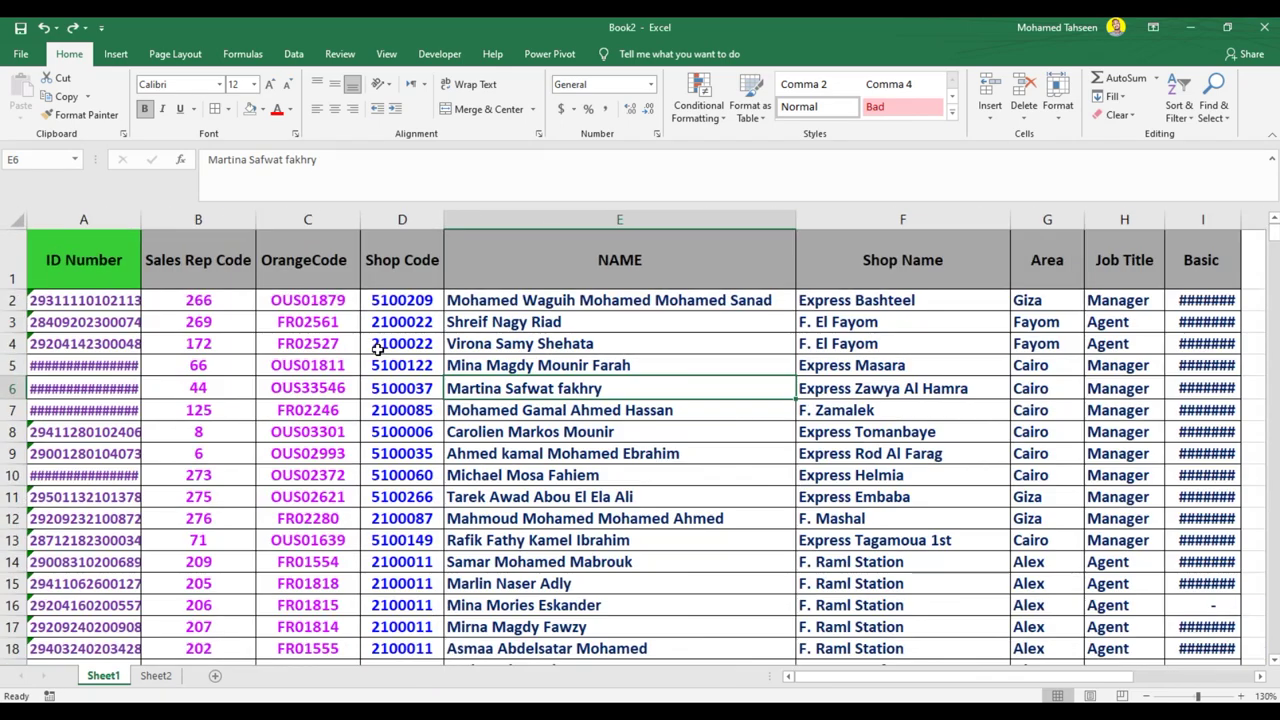
key("ctrl+alt+minus")
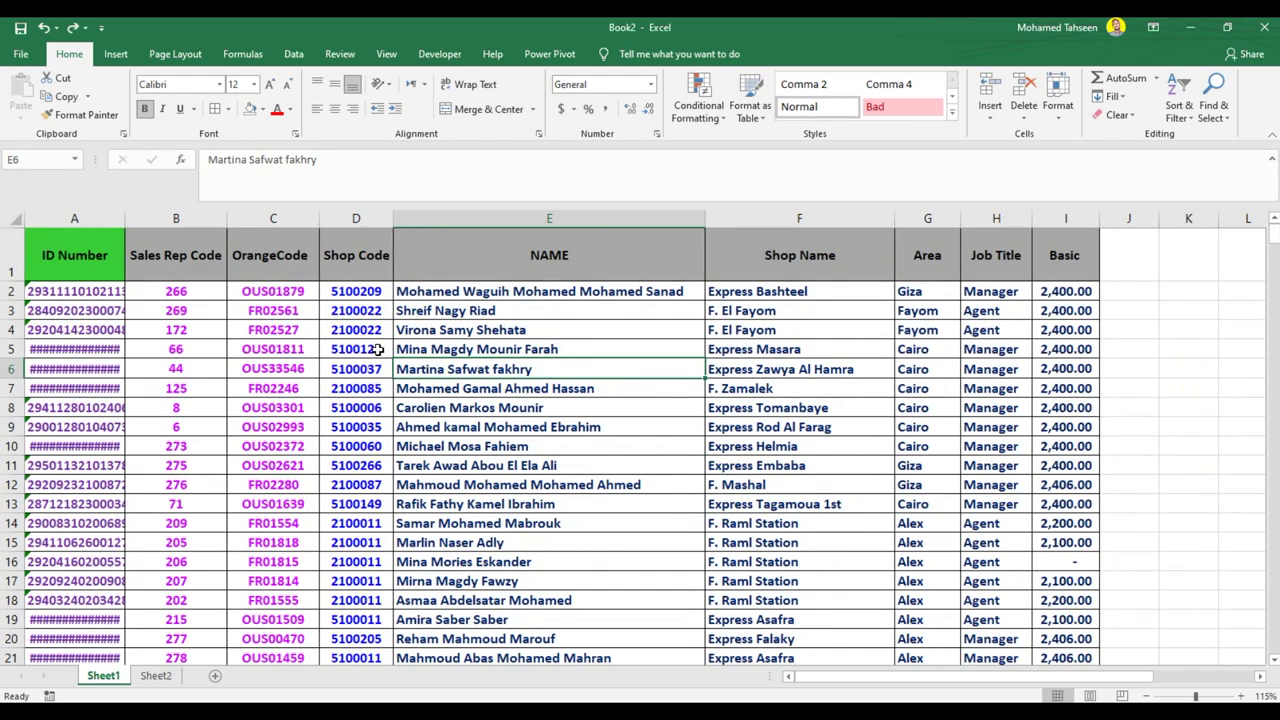
key("ctrl+alt+minus")
key("ctrl+alt+minus")
key("ctrl+alt+plus")
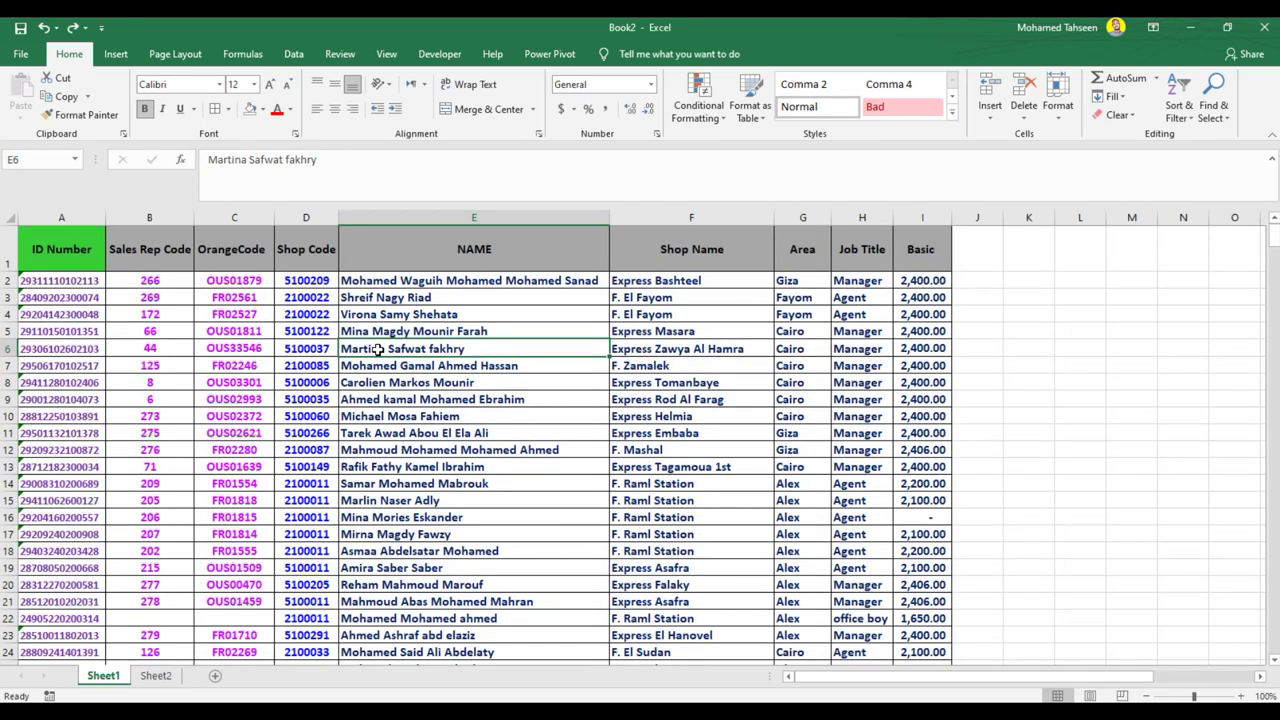
Insert the current date, 12/25/2020, in cell J3 of the Date column
key("ctrl+y")
left_click(688, 498)
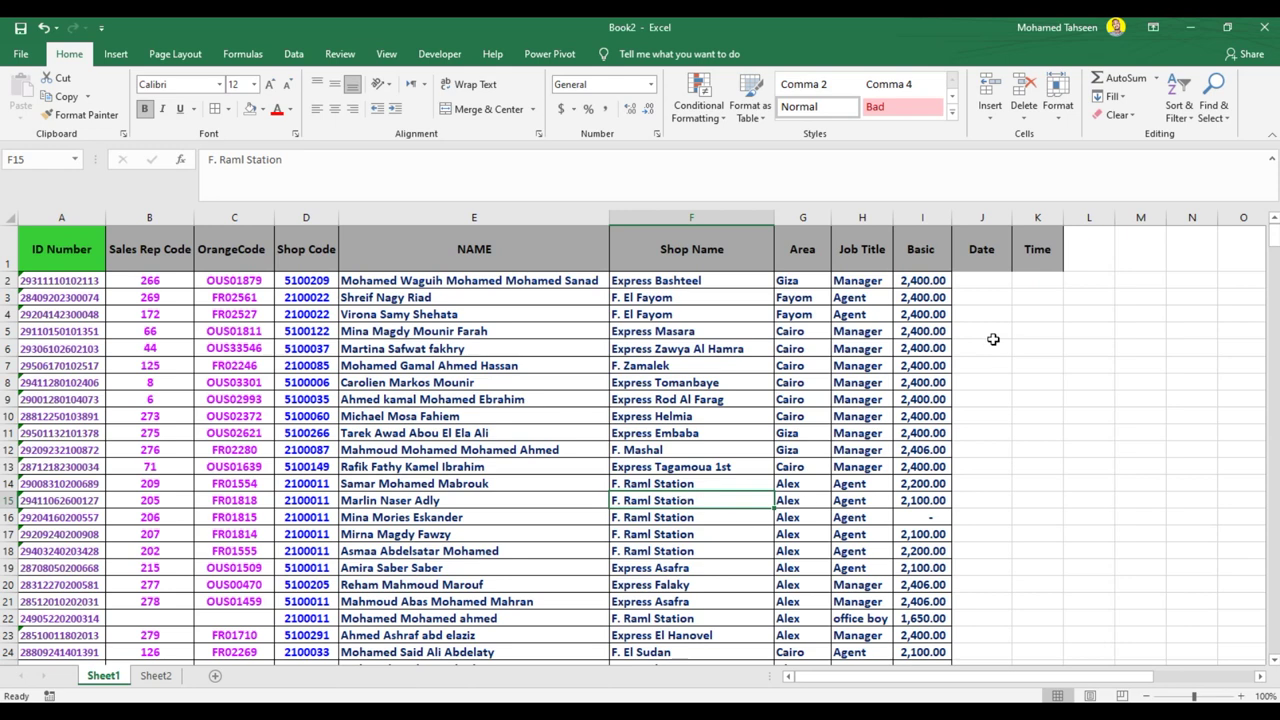
left_click(986, 297)
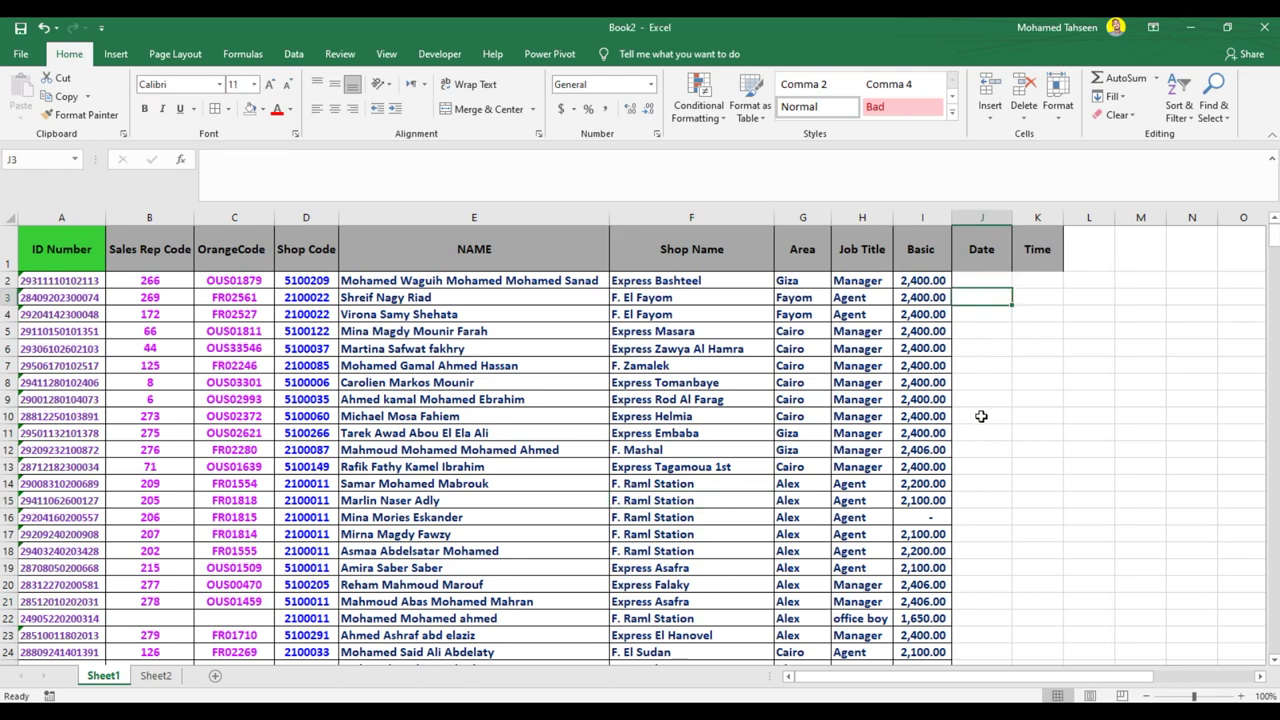
key("ctrl+shift+semicolon")
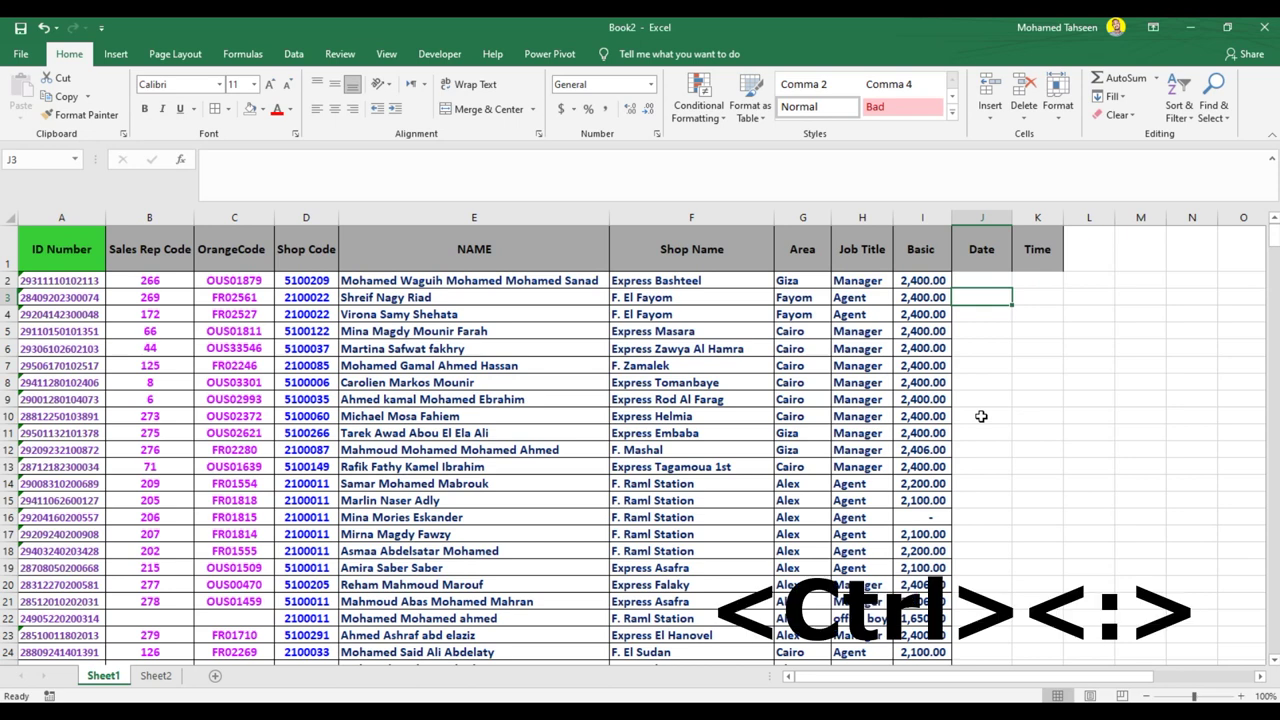
key("ctrl+semicolon")
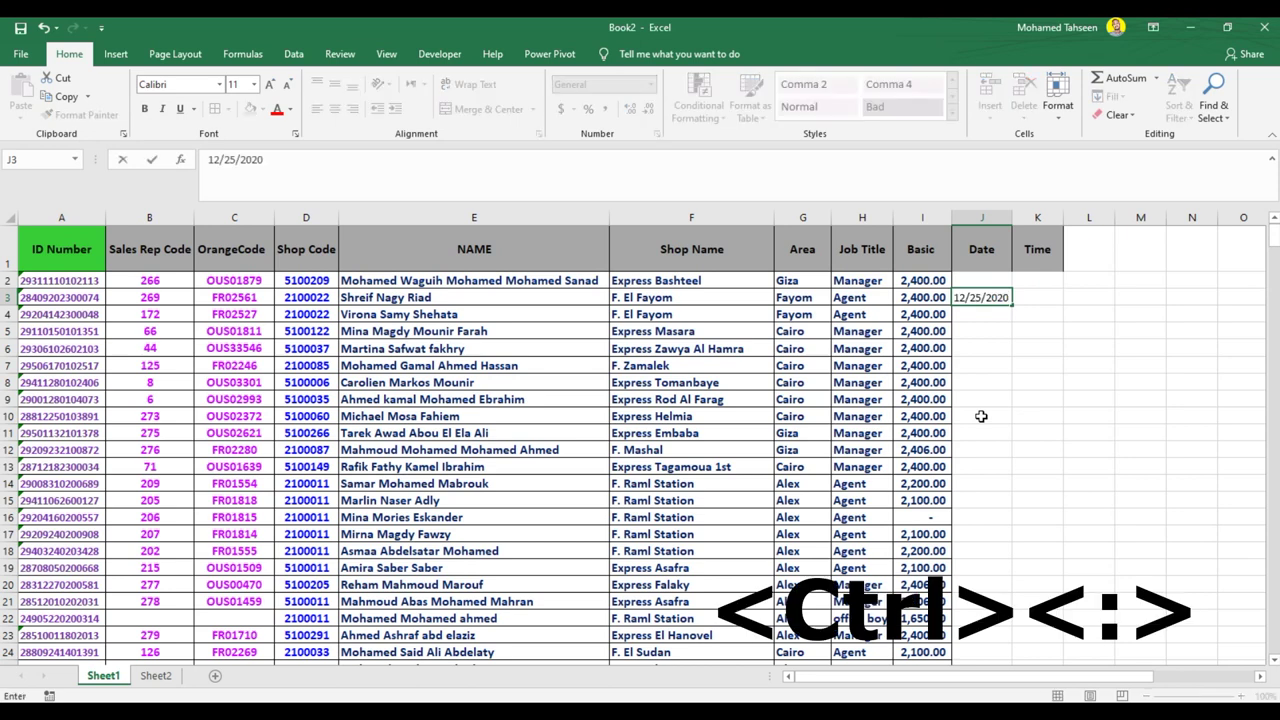
key("Return")
key("Up")
key("Right")
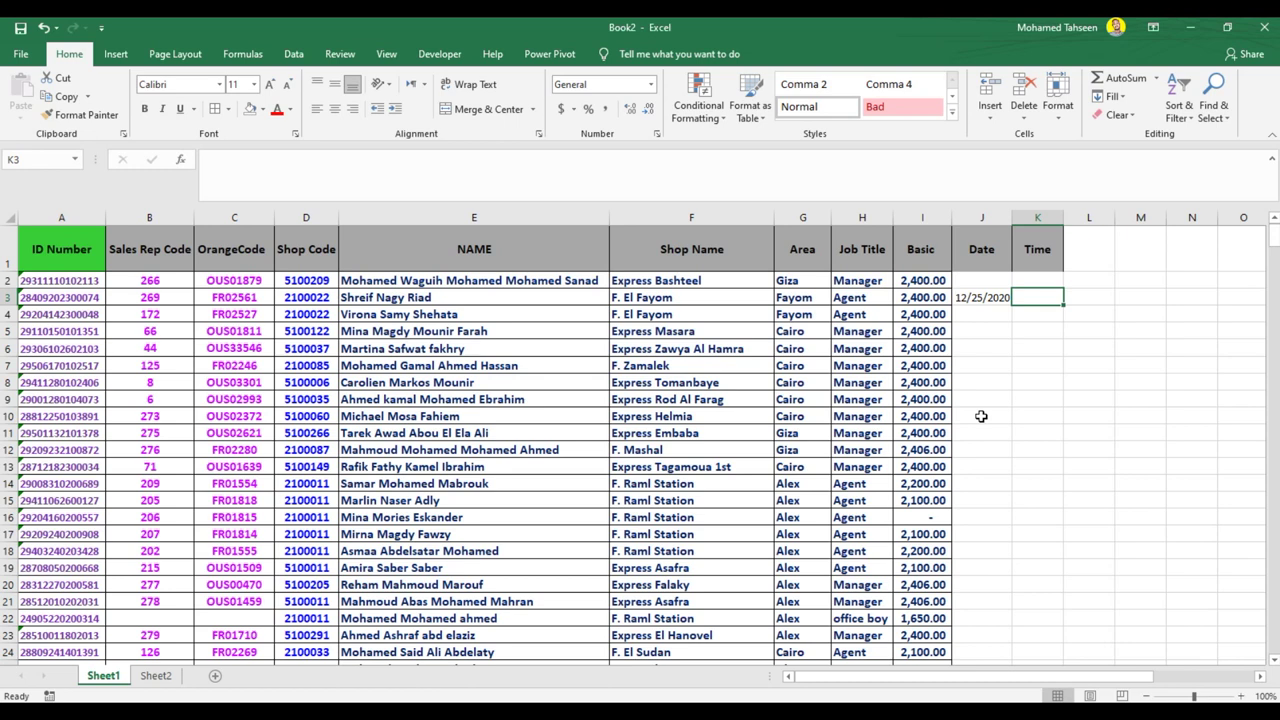
Insert the current time, 10:09 PM, in cell K3 of the Time column
key("ctrl+shift+colon")
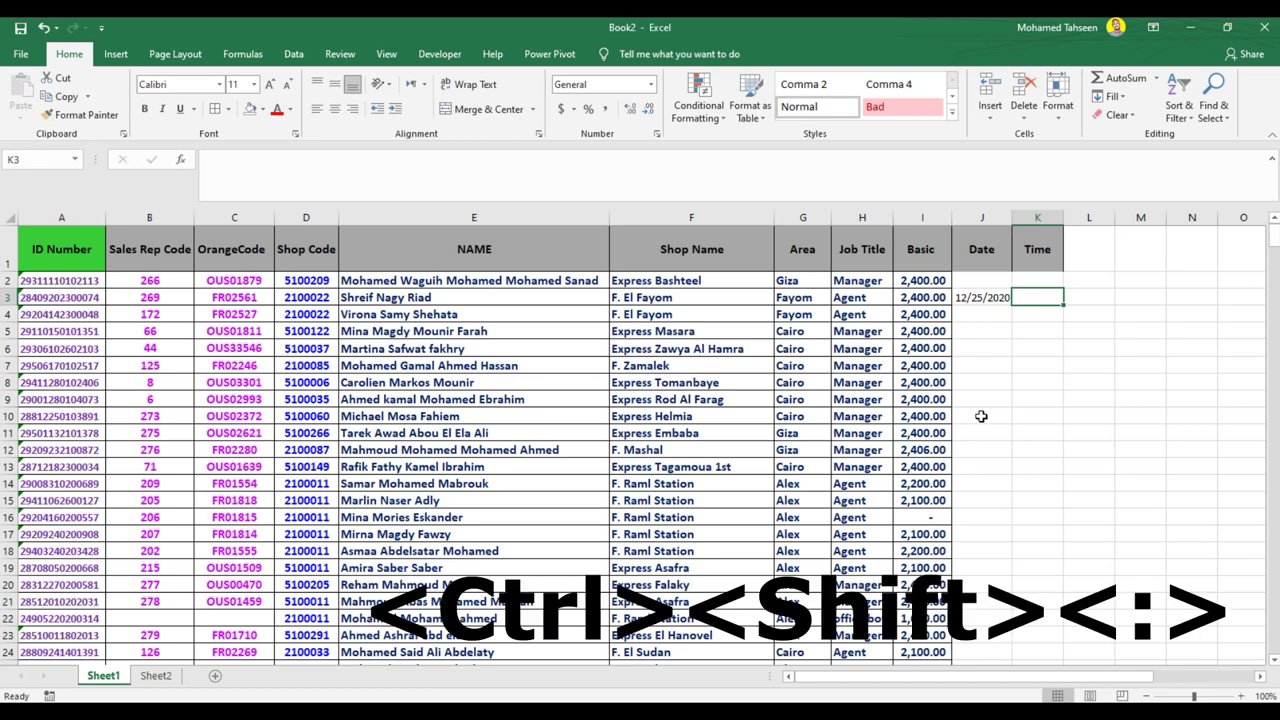
key("ctrl+shift+colon")
key("Return")
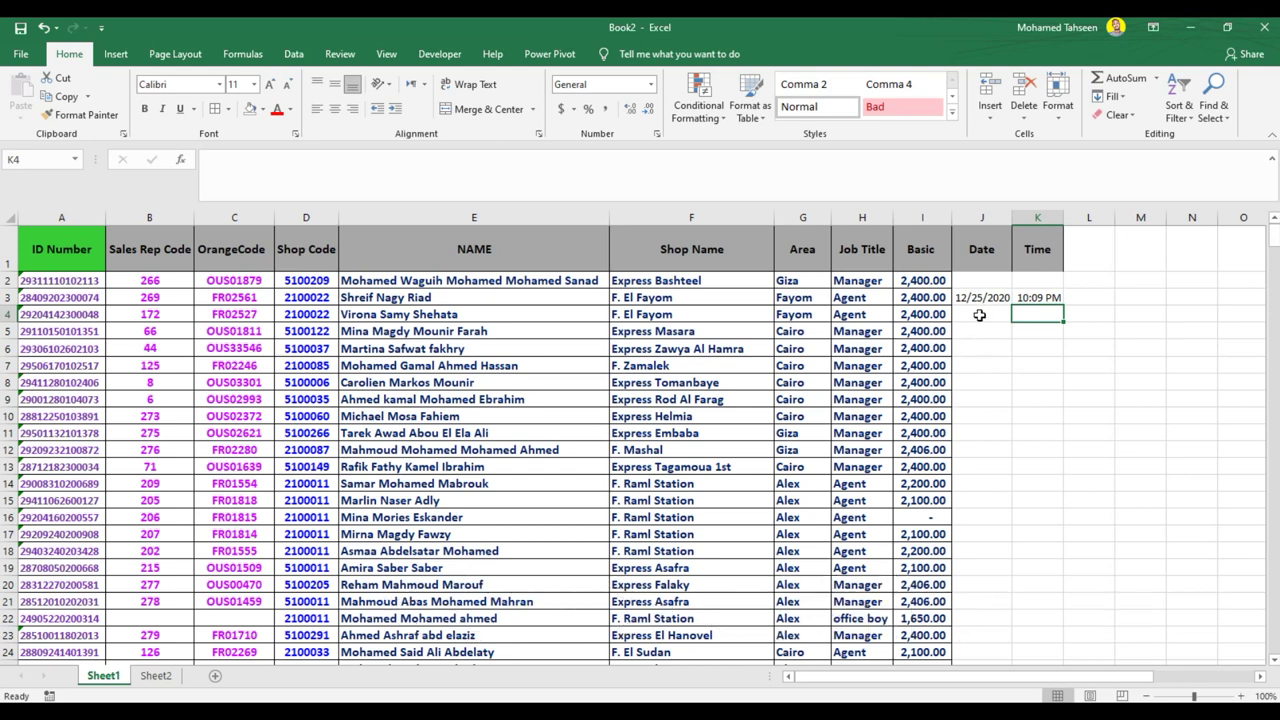
Select the entire NAME column starting from its cell E4
left_click(860, 348)
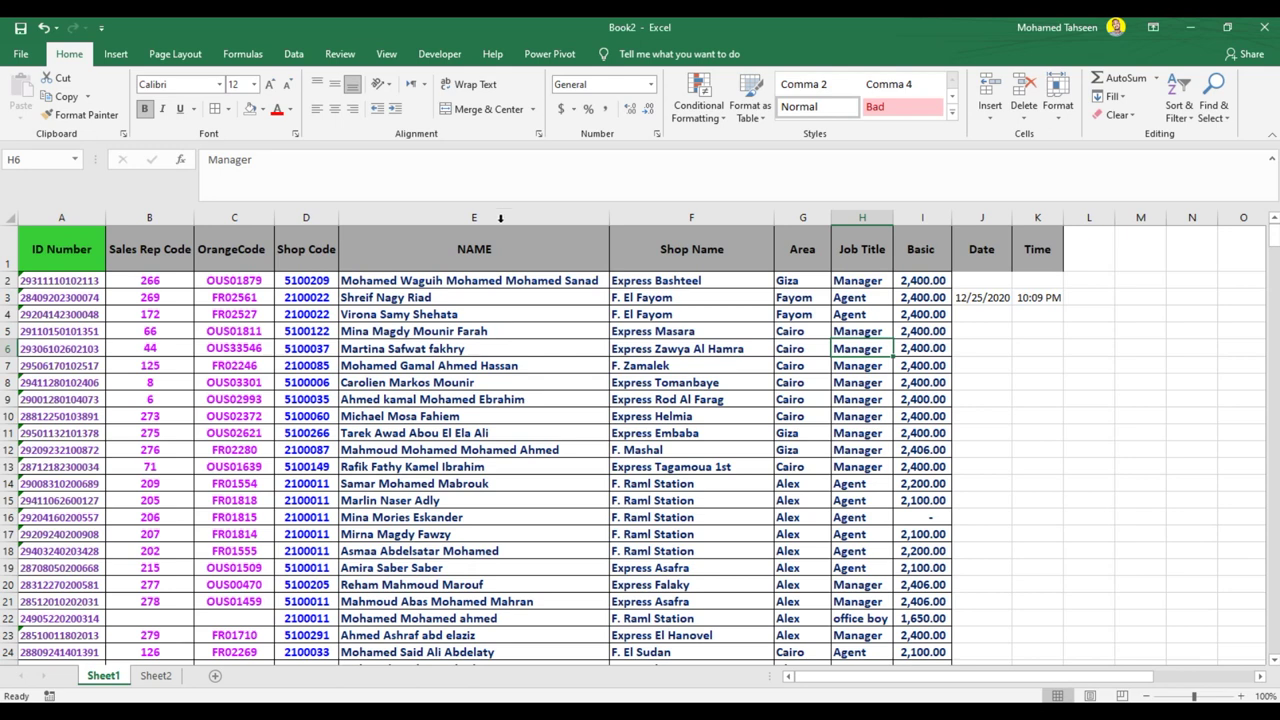
left_click(500, 347)
left_click(485, 314)
left_click(454, 362)
left_click(479, 313)
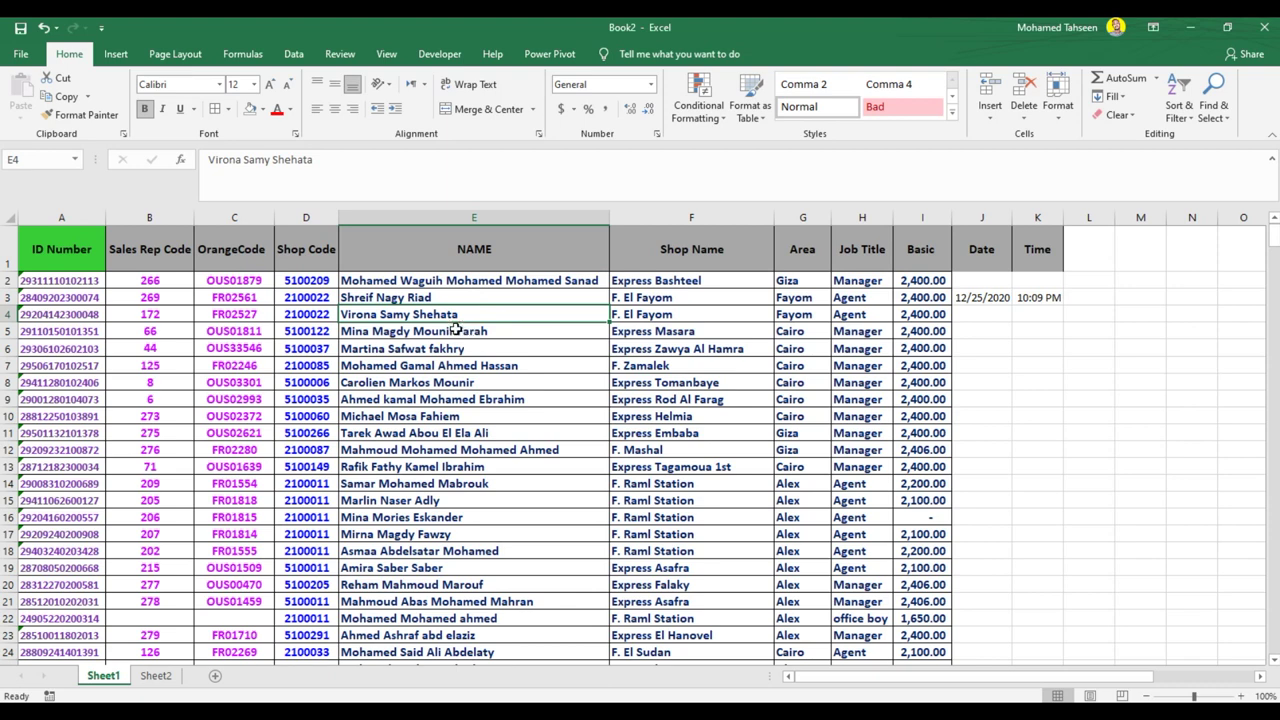
key("ctrl+space")
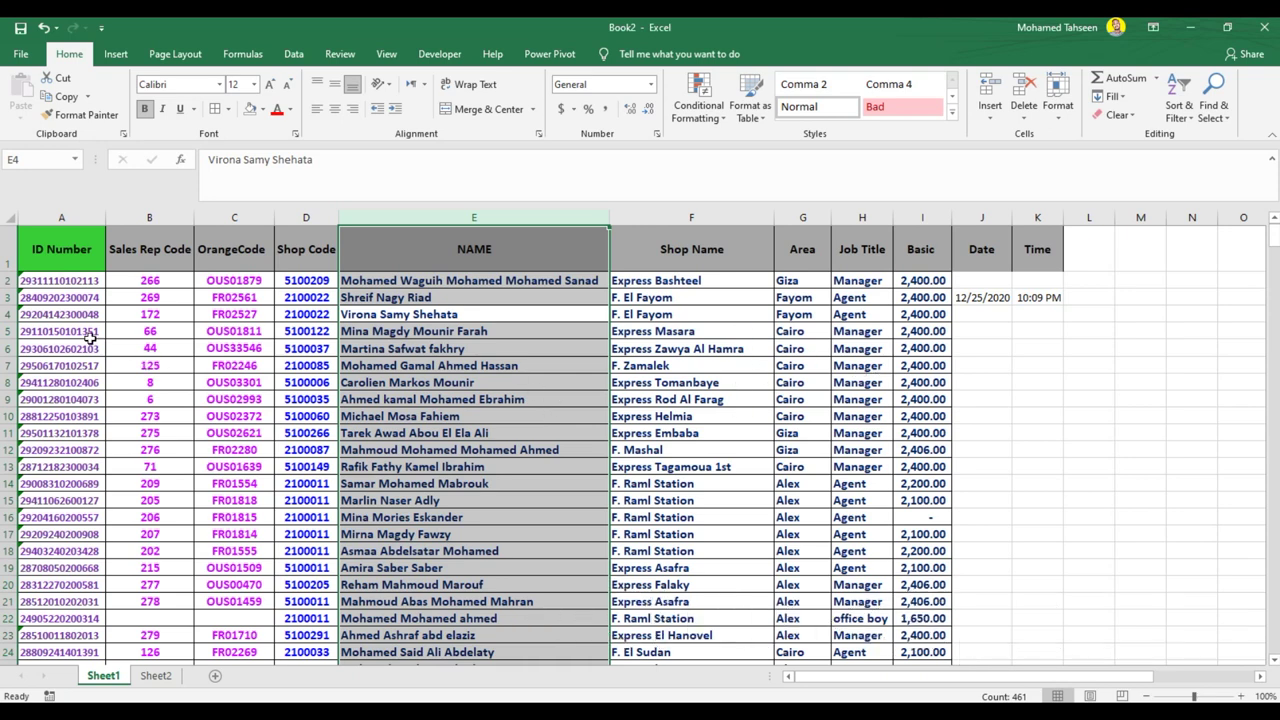
Select the entire row 6 starting from its Shop Name cell F6
left_click_drag(74, 348, 915, 366)
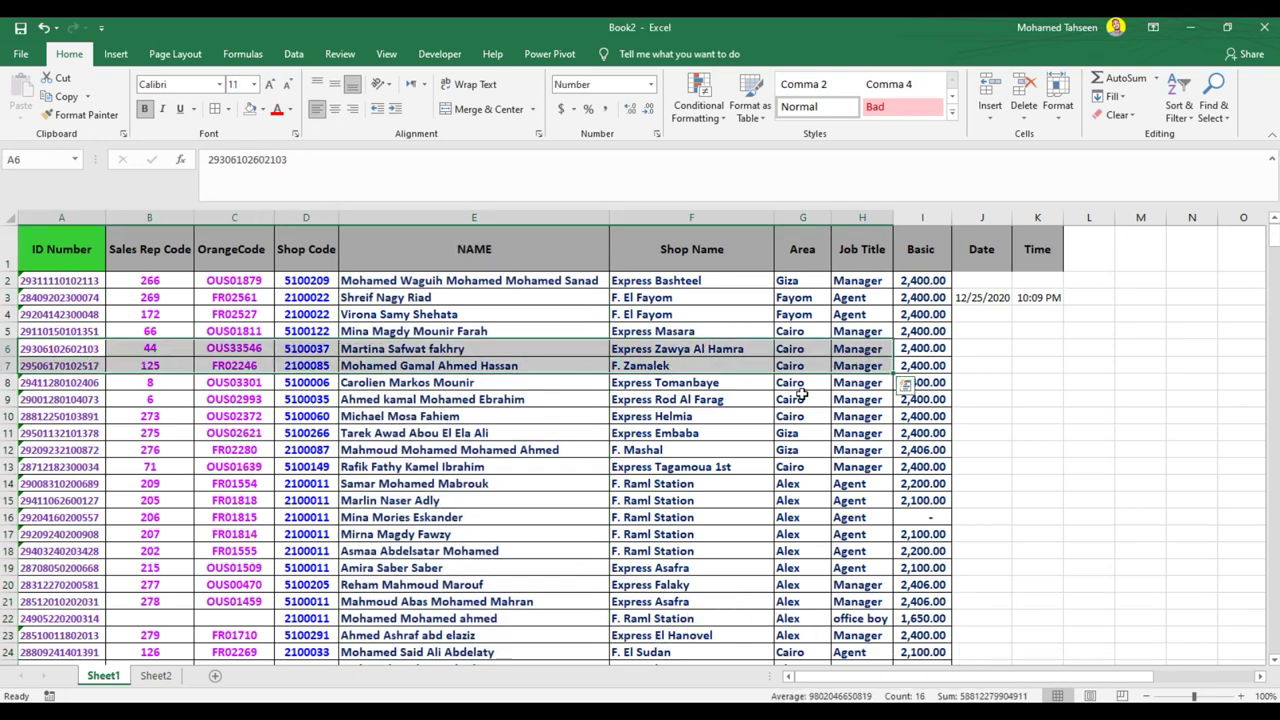
left_click(674, 346)
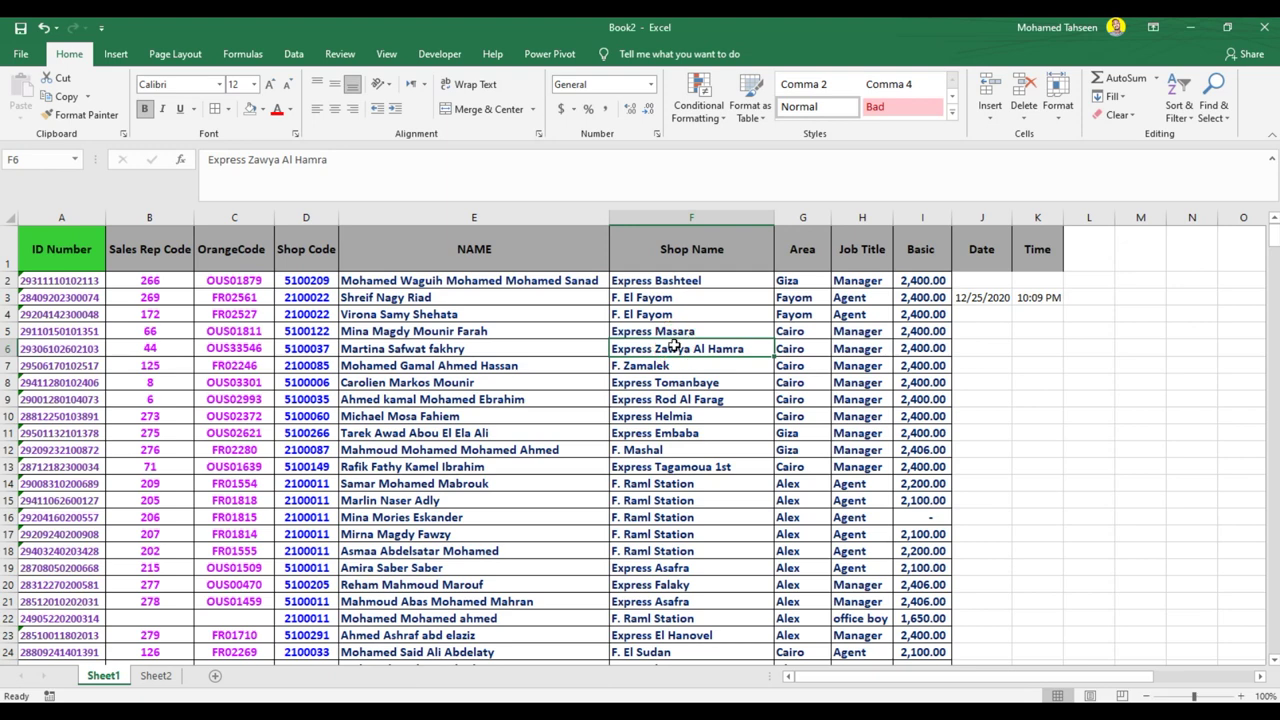
key("shift+space")
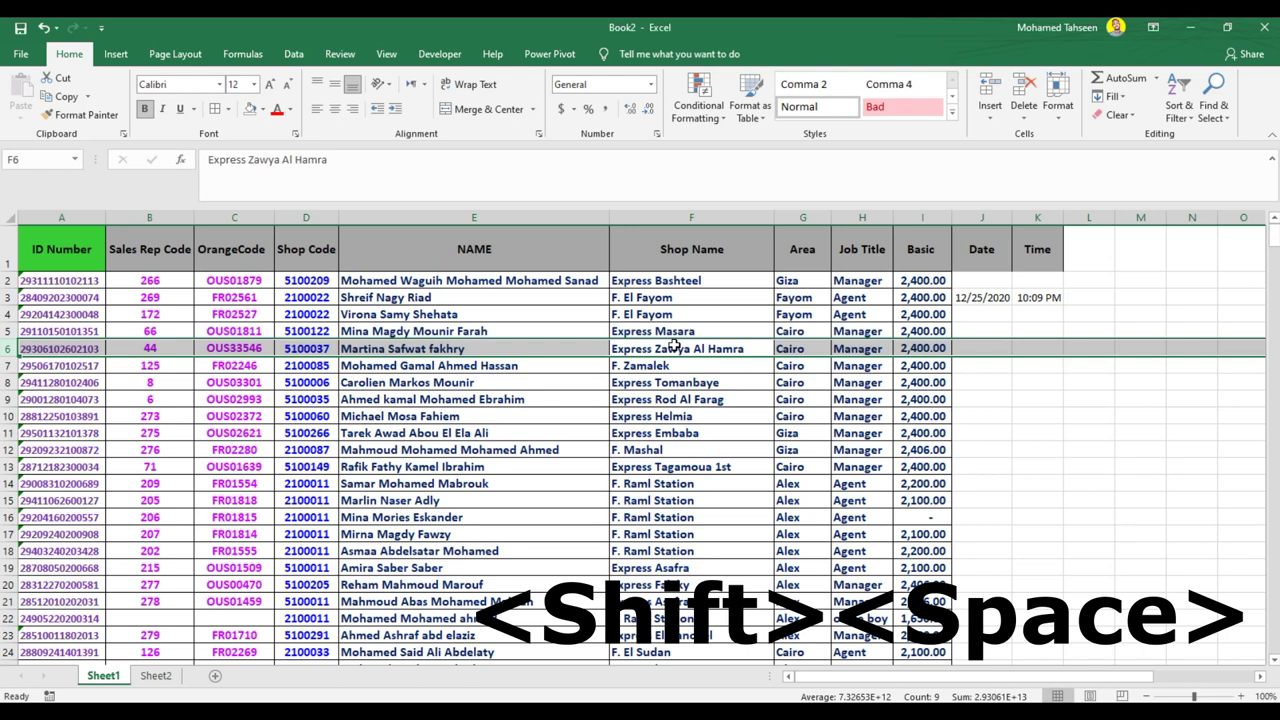
Select the entire data table starting from cell F8 in the Shop Name column, check its extent, and clear the selection
left_click(782, 481)
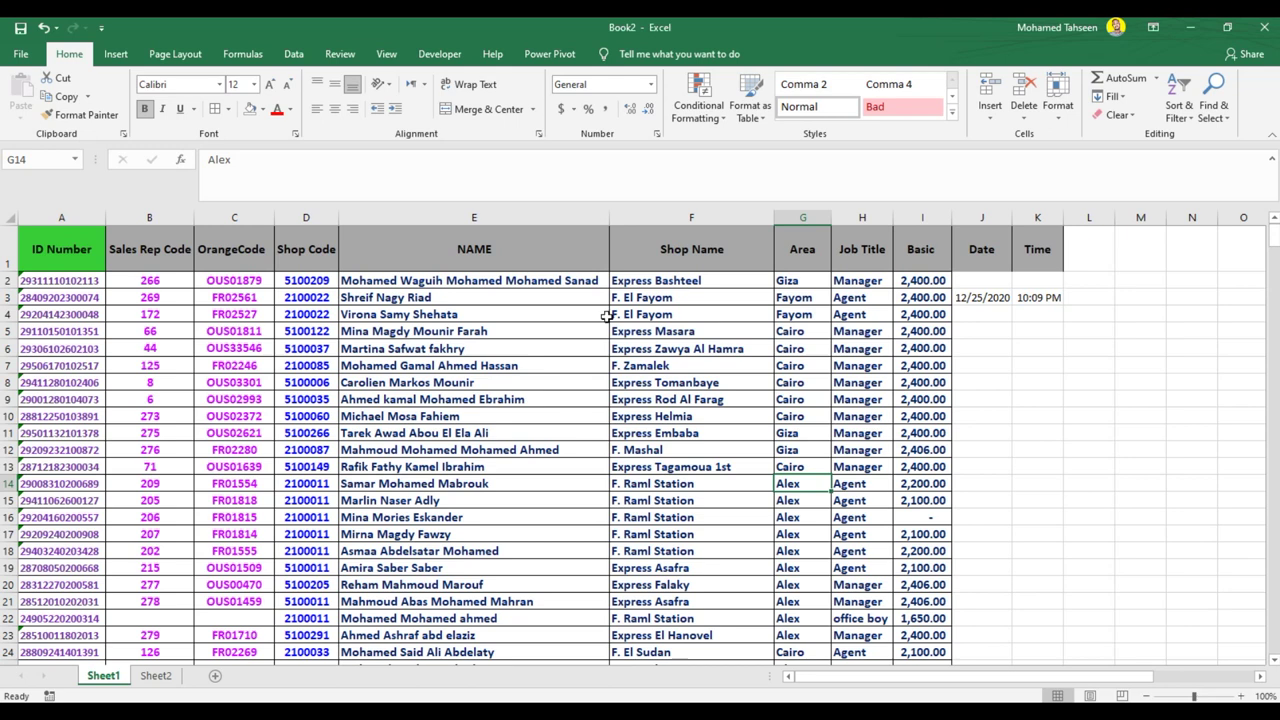
left_click(685, 378)
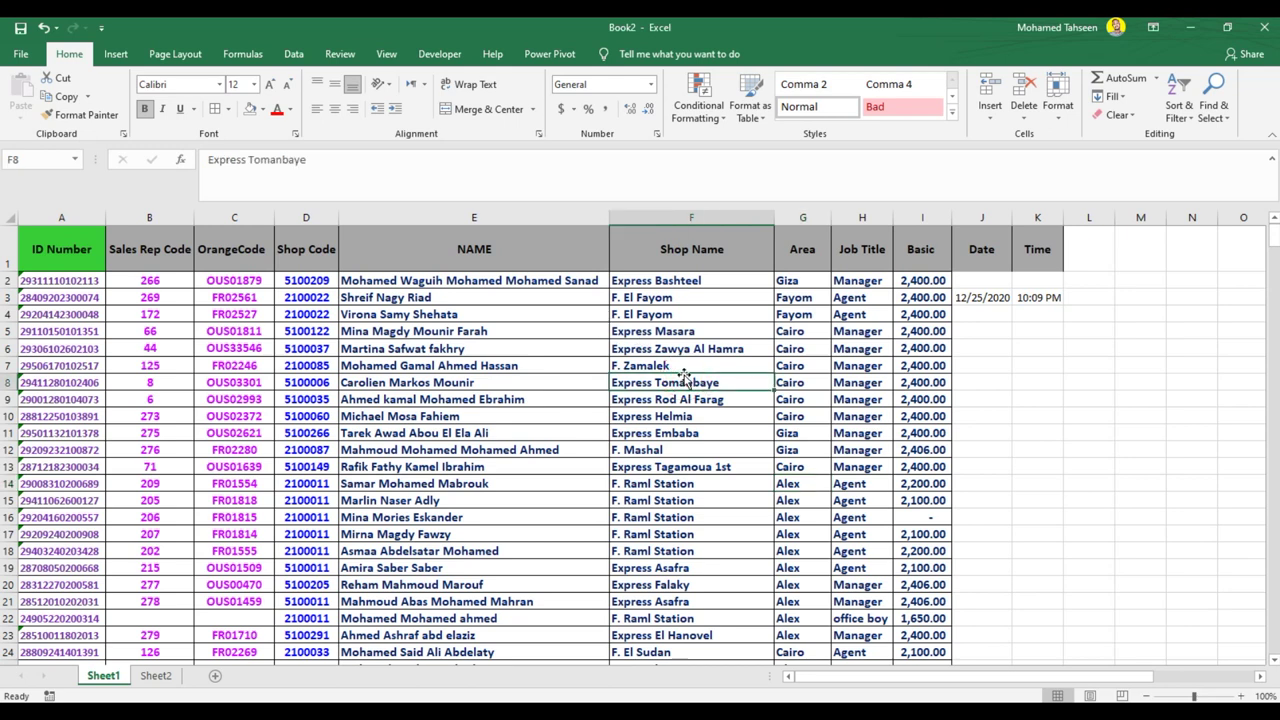
key("ctrl+shift+space")
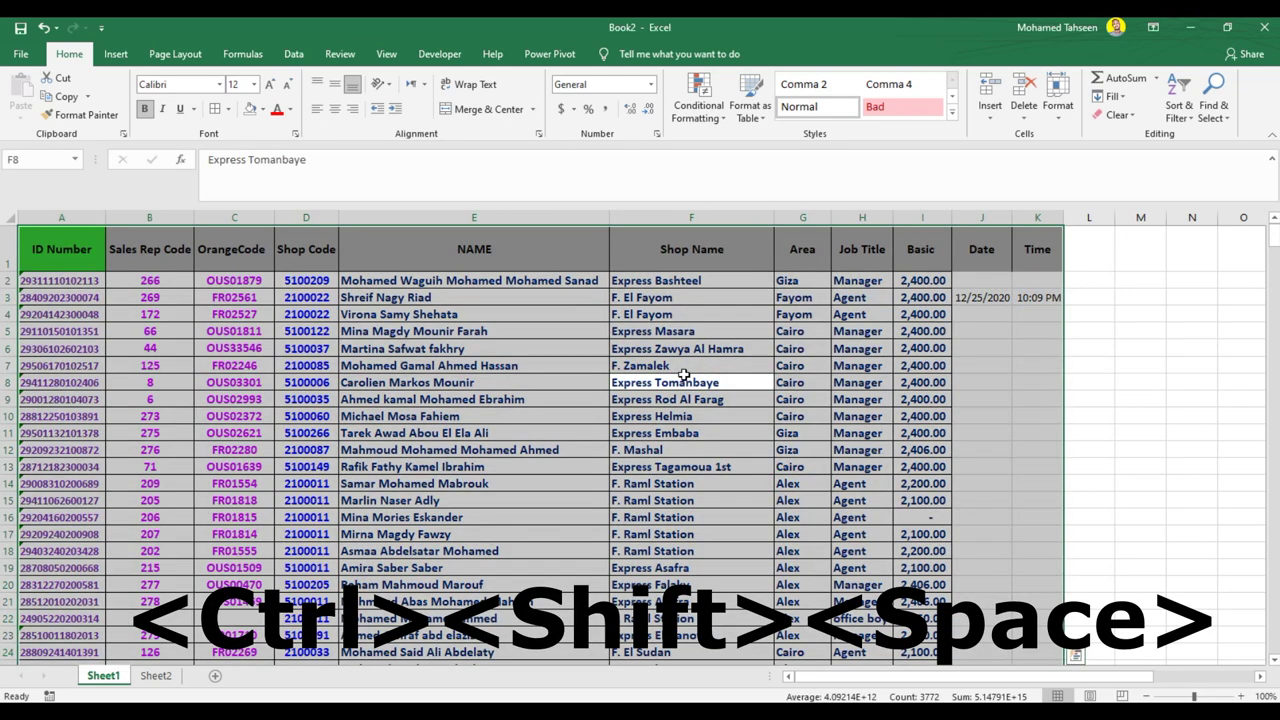
scroll(683, 378, "down", 20)
scroll(699, 442, "up", 7)
scroll(699, 442, "up", 14)
left_click(700, 384)
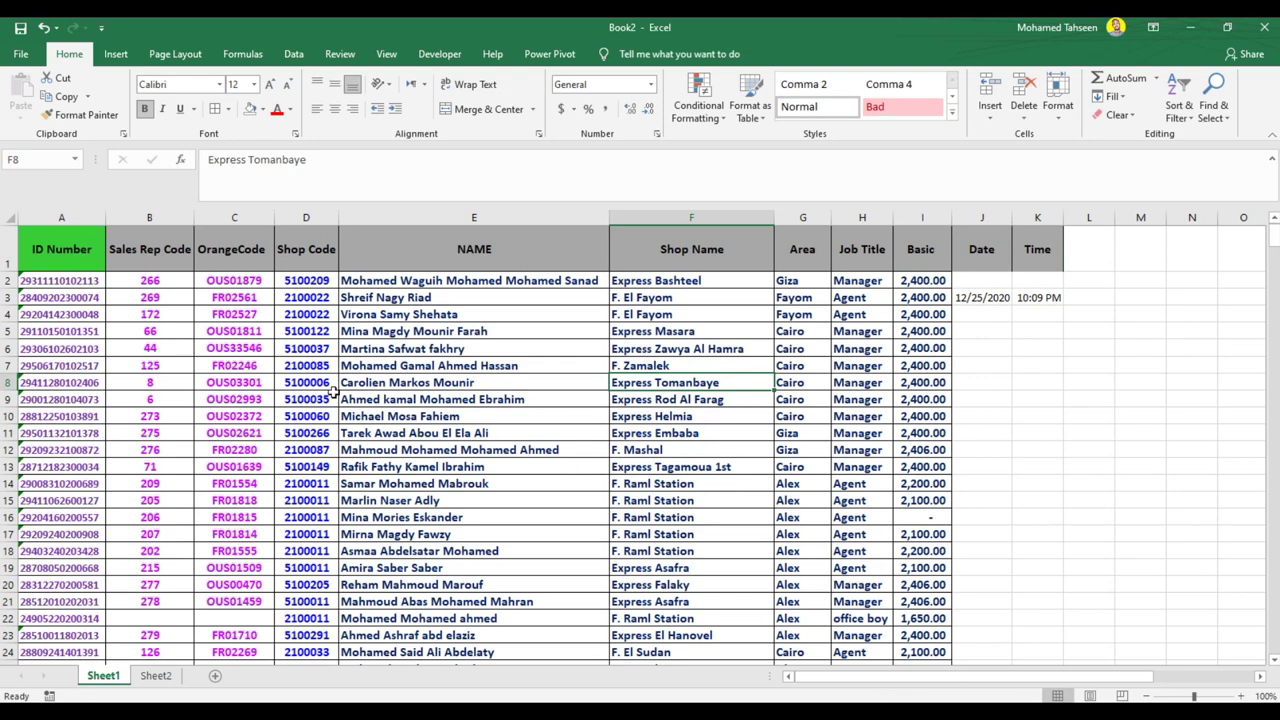
left_click(363, 368)
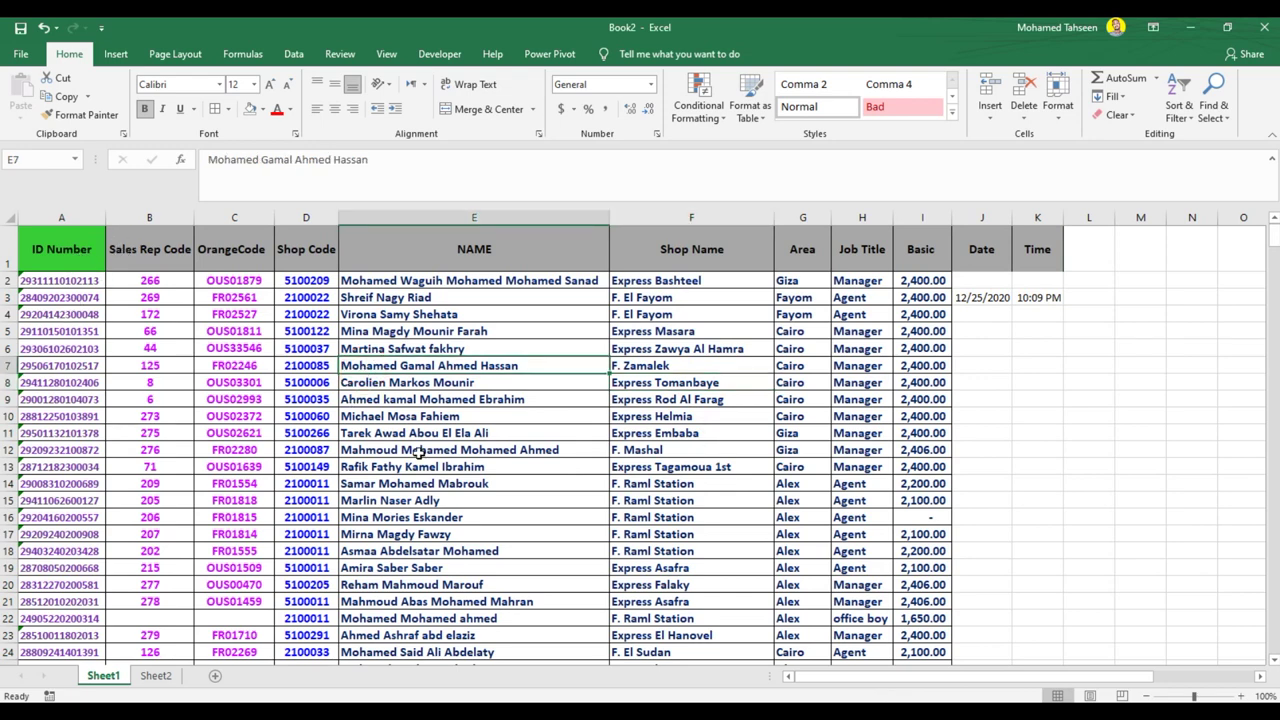
Jump from the ID Number header in A1 to cell A28, at the end of column A's first filled block
left_click(81, 255)
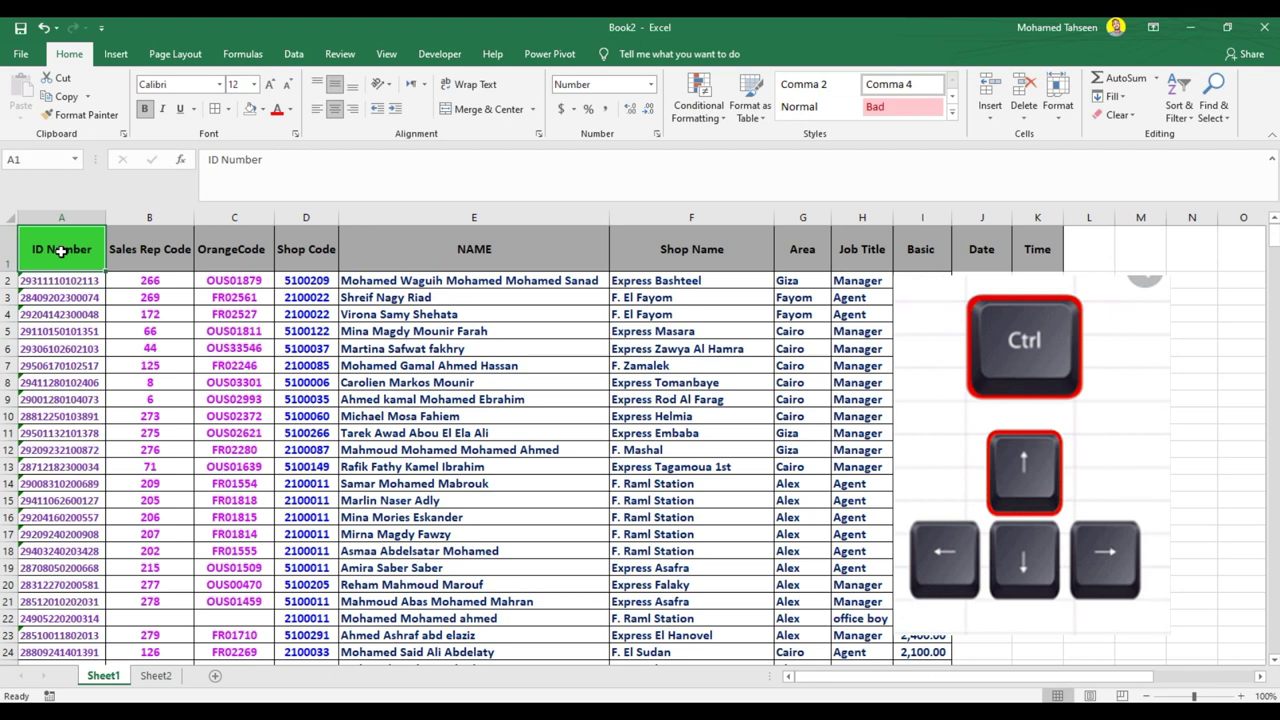
key("ctrl+Down")
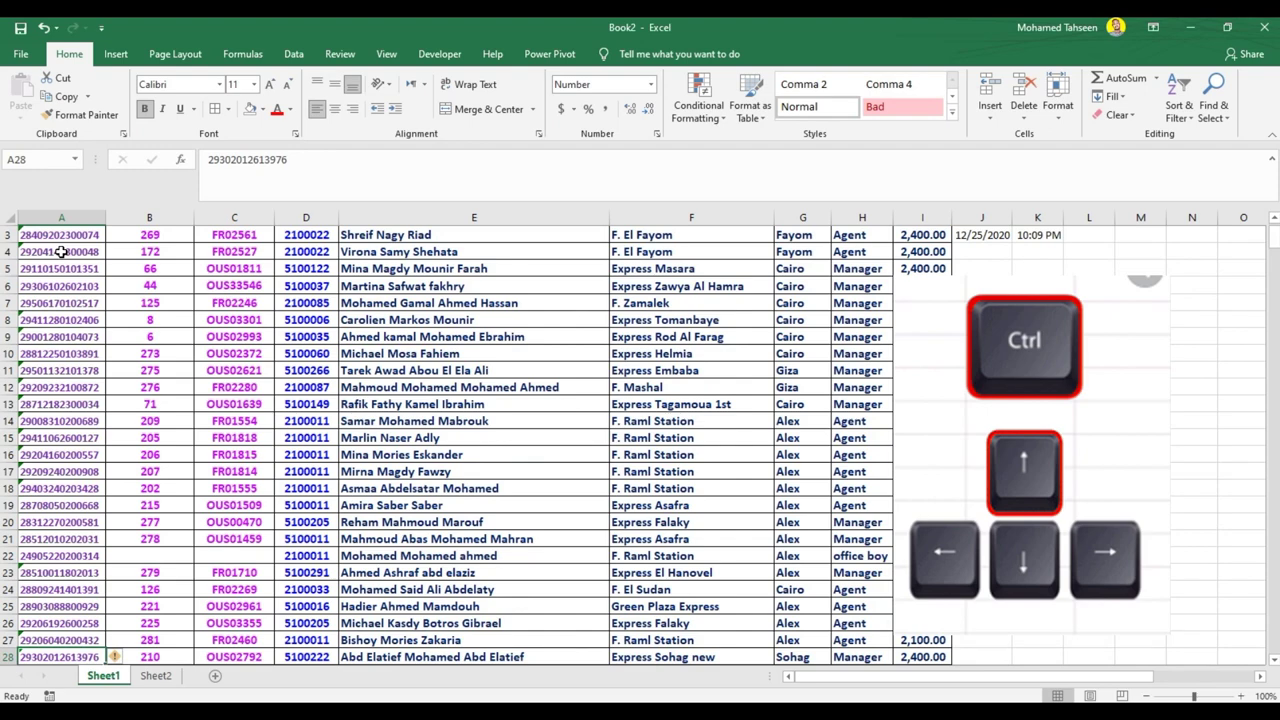
key("Down")
key("Down")
key("Down")
key("Up")
key("Up")
key("Up")
Go to the NAME column, jump down past its last entry to E462, and jump back to its header in E1
key("Right")
key("Down")
key("Right")
key("Right")
key("Right")
key("ctrl+Up")
key("ctrl+Down")
key("Down")
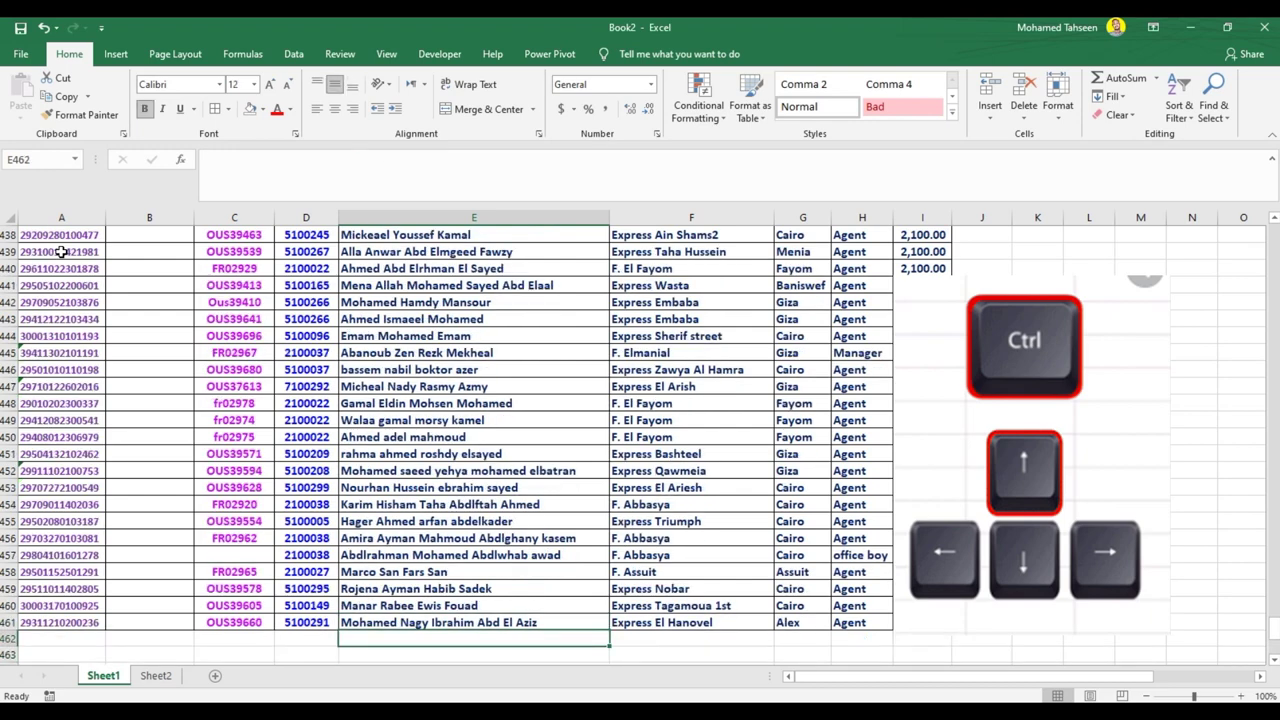
key("ctrl+Up")
key("ctrl+Up")
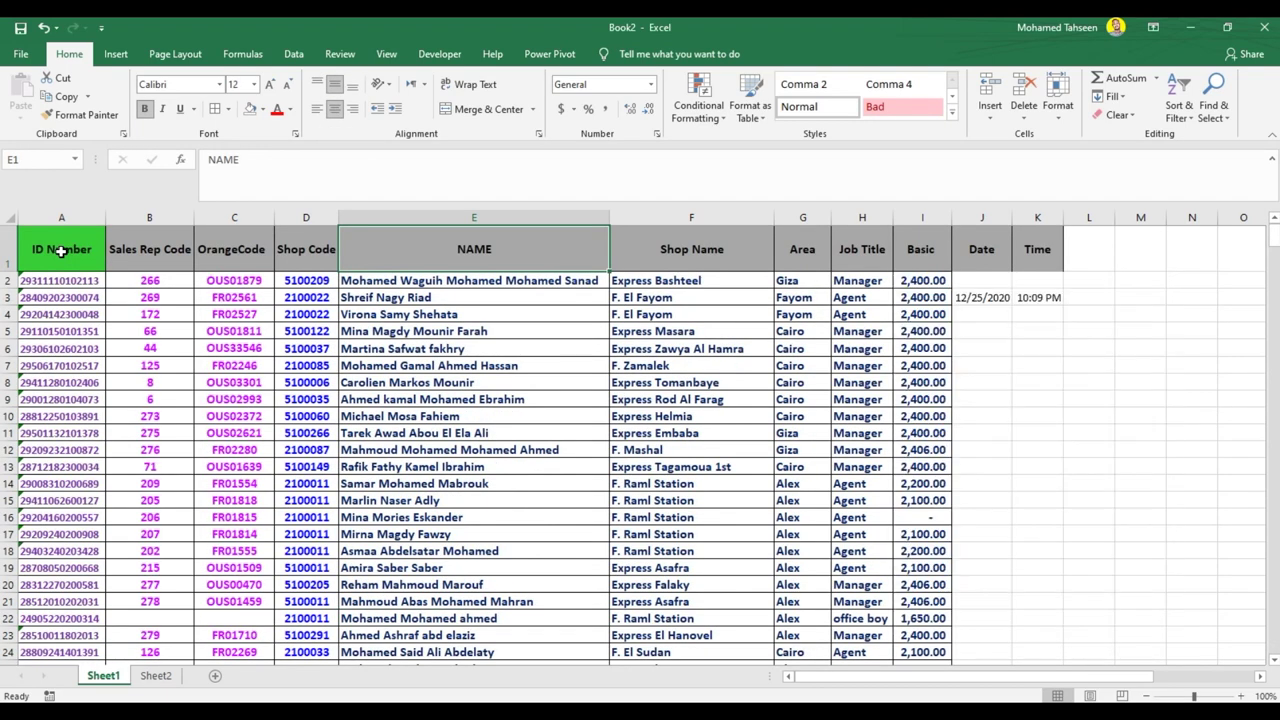
Jump to the Time header at the end of row 1 and go to the time entry in K3
key("ctrl+Right")
key("ctrl+Down")
key("ctrl+Down")
key("ctrl+Up")
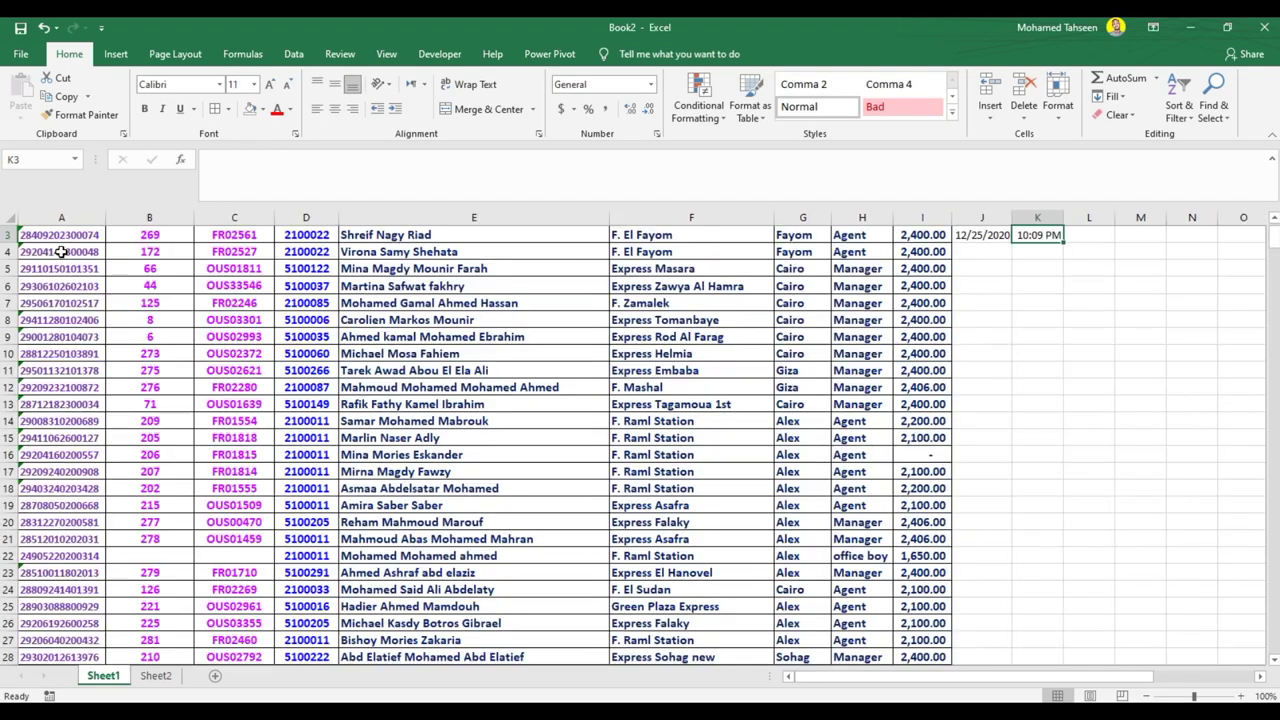
Return to cell A1 and travel down the filled blocks of the ID Number column to cell A41
key("ctrl+Home")
key("ctrl+Down")
key("ctrl+Down")
key("Down")
key("Down")
key("Down")
key("Down")
key("Down")
key("Down")
key("Down")
key("Down")
key("Down")
key("Down")
key("Down")
key("Down")
key("Down")
key("Down")
key("Down")
key("Down")
key("Down")
key("Down")
key("Down")
key("Down")
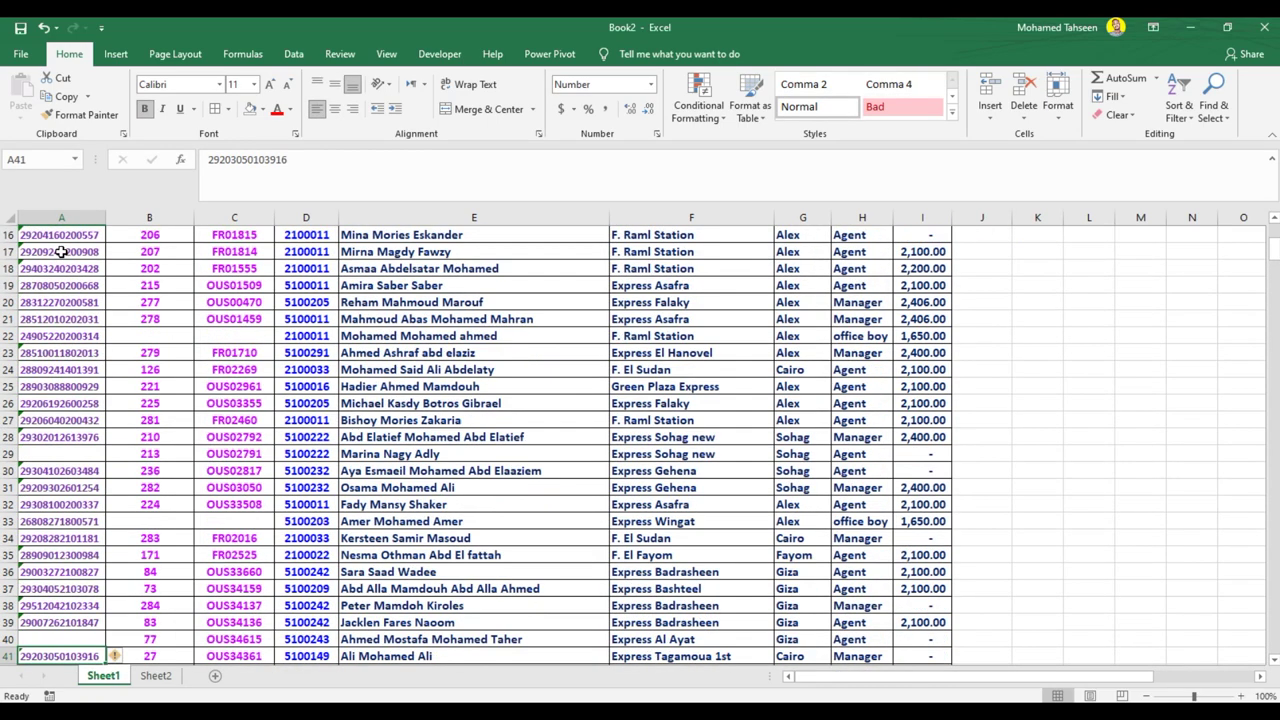
Move to cell I255 in the Basic column and jump back up to that column's header in I1
key("Right")
key("Right")
key("Right")
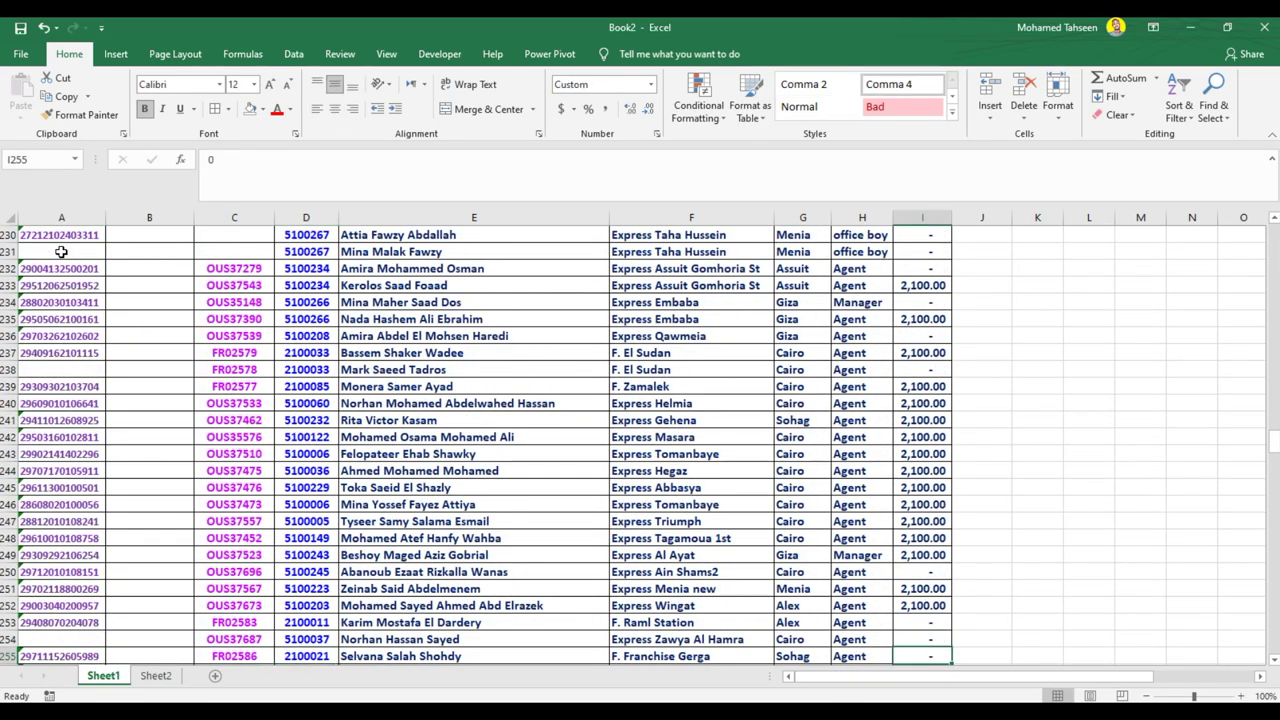
key("ctrl+Up")
key("Right")
key("Right")
key("Right")
key("Right")
key("Right")
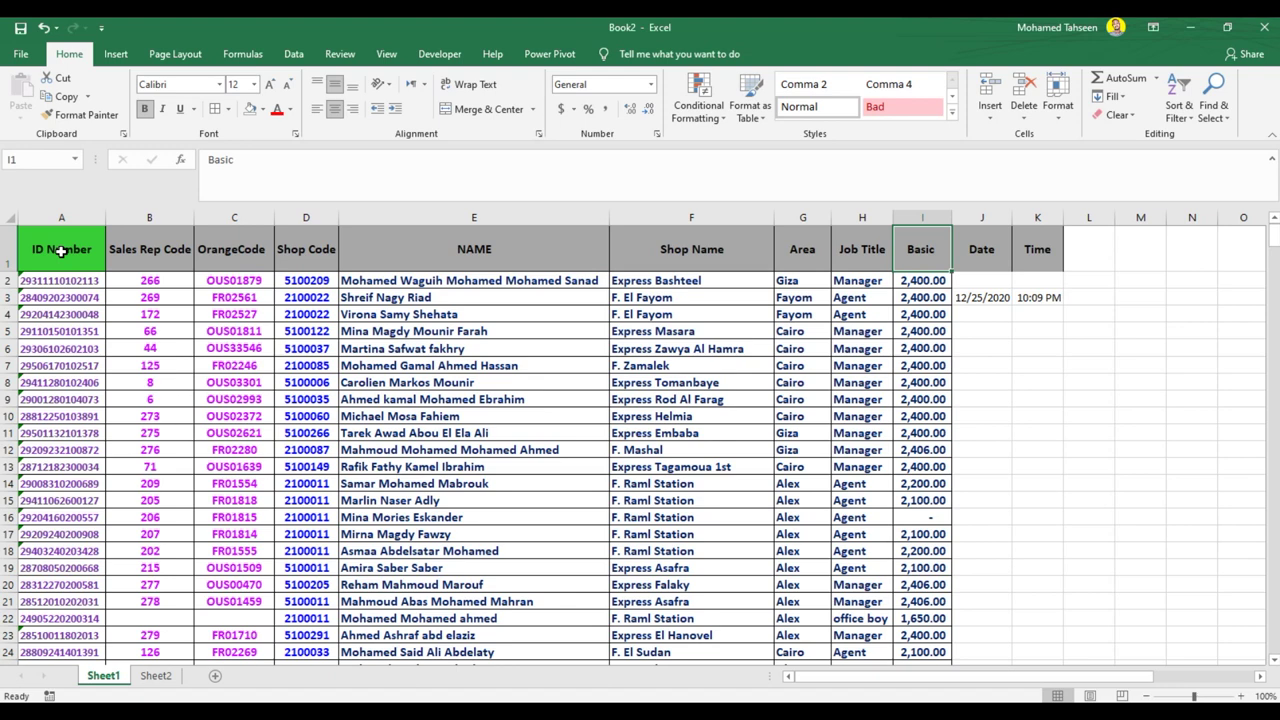
Select the header cells from ID Number in A1 through NAME in E1
left_click(612, 457)
left_click_drag(560, 383, 560, 400)
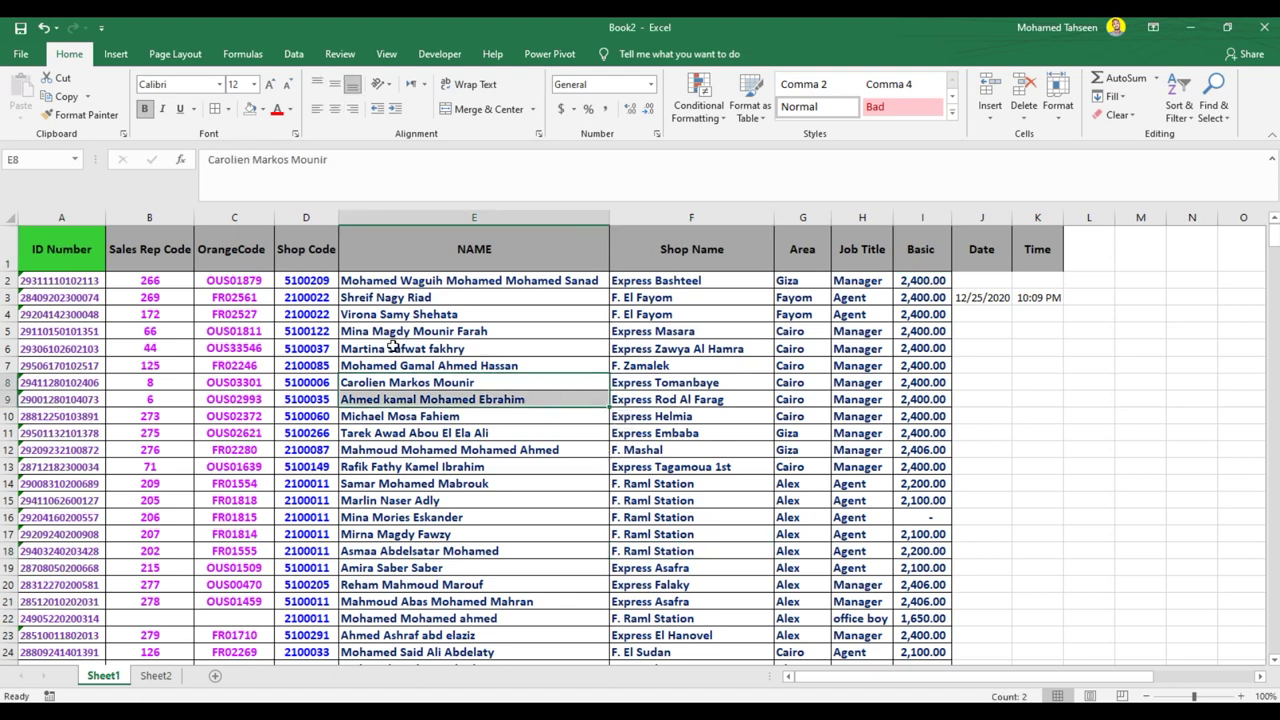
left_click(236, 258)
left_click(96, 256)
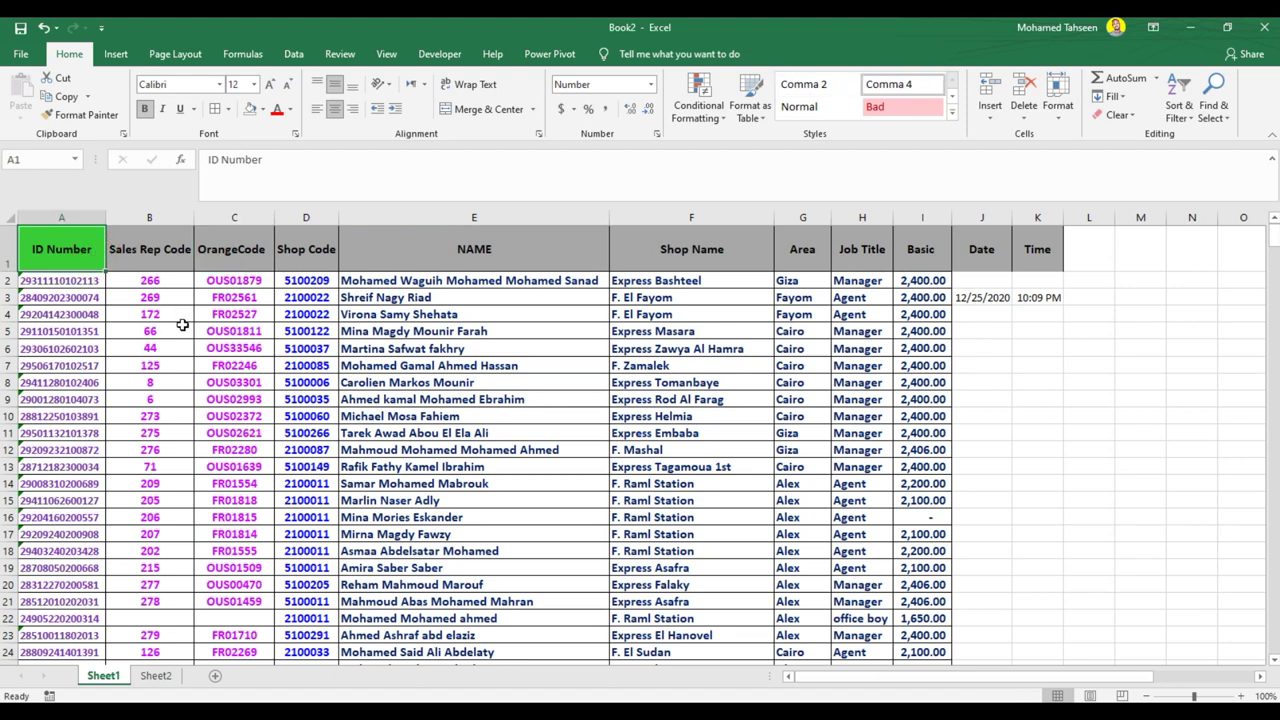
key("shift+Right")
key("shift+Right")
key("shift+Right")
key("shift+Right")
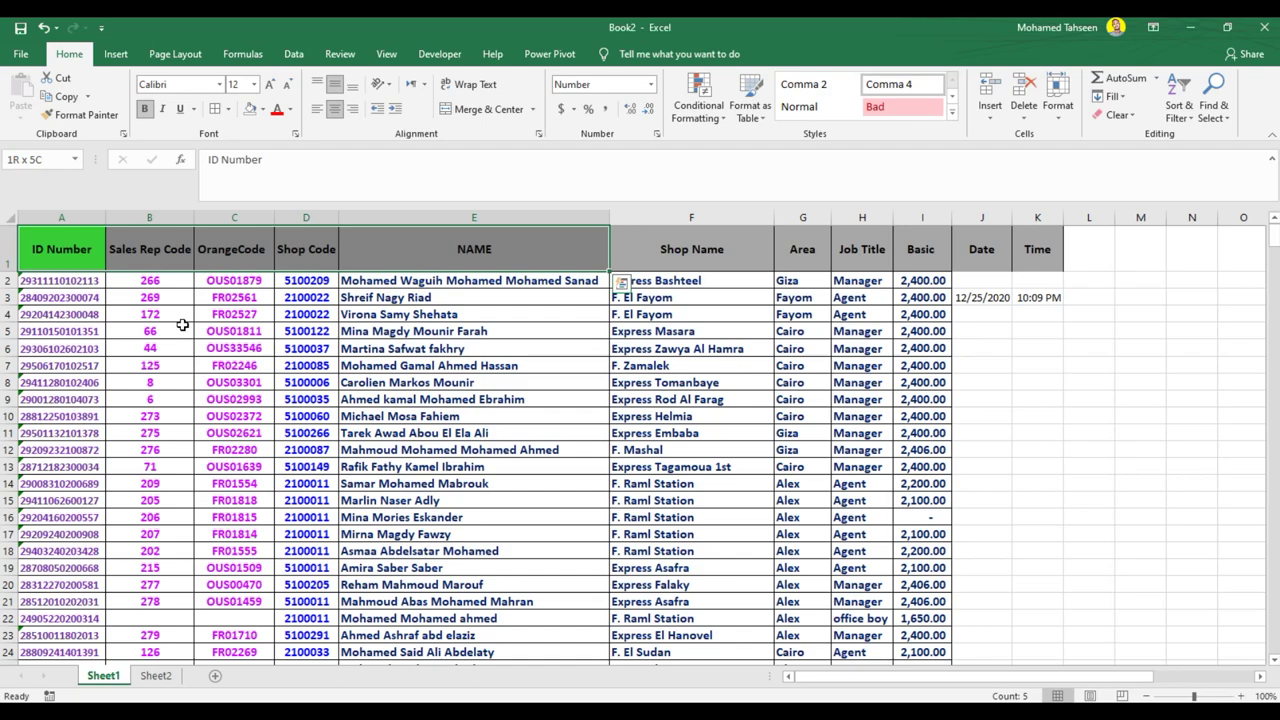
Extend the header selection down through all data rows to row 461, covering A1:E461
key("shift+Down")
key("shift+Down")
key("shift+Down")
key("shift+Down")
key("shift+Down")
key("shift+Down")
key("shift+Down")
key("shift+Down")
key("shift+Down")
key("shift+Down")
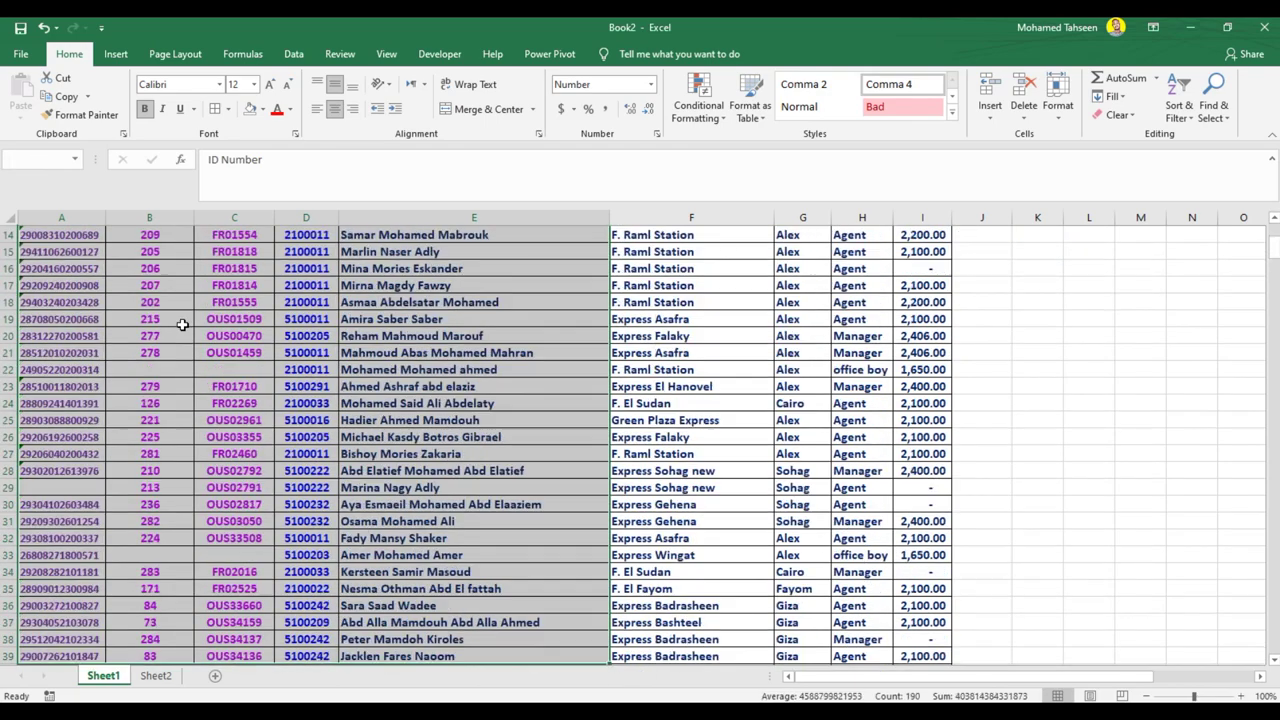
key("shift+Down")
key("shift+Down")
key("shift+Down")
key("shift+Down")
key("shift+Down")
key("shift+Down")
key("shift+Down")
key("shift+Down")
key("shift+Down")
key("shift+Down")
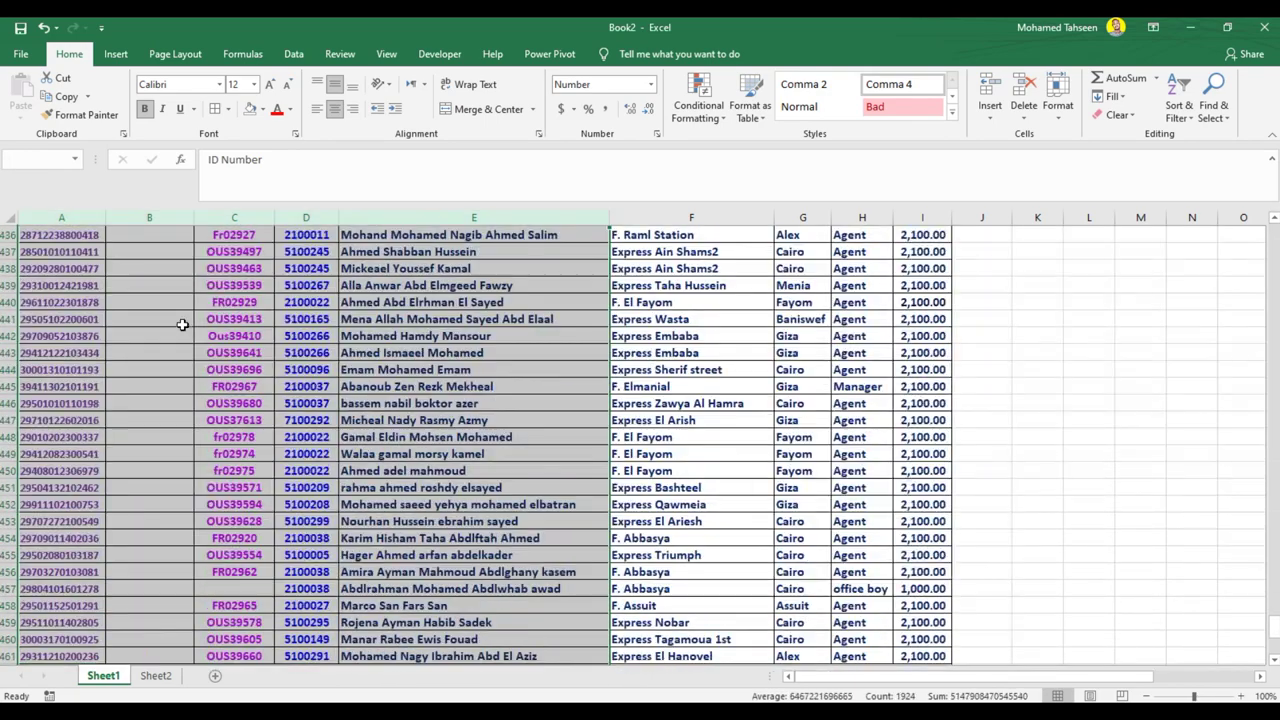
Shrink the selection by one row to A1:E460 and extend it back down to row 461
key("shift+Up")
key("shift+Up")
key("shift+Up")
key("shift+Up")
key("shift+Up")
key("shift+Up")
key("shift+Up")
key("shift+Up")
key("shift+Up")
key("shift+Up")
key("shift+Up")
key("shift+Up")
key("shift+Up")
key("shift+Up")
key("shift+Up")
key("shift+Up")
key("shift+Up")
key("shift+Up")
key("shift+Up")
key("shift+Up")
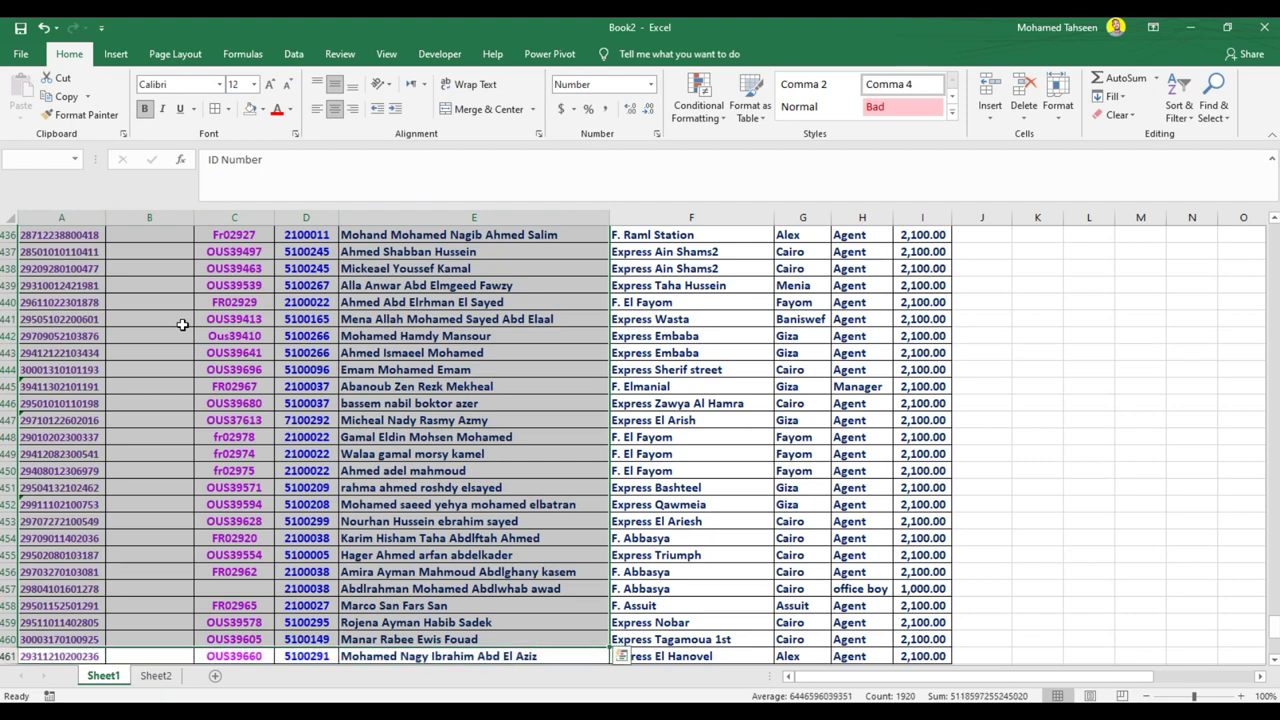
key("ctrl+shift+Down")
scroll(183, 324, "down", 1)
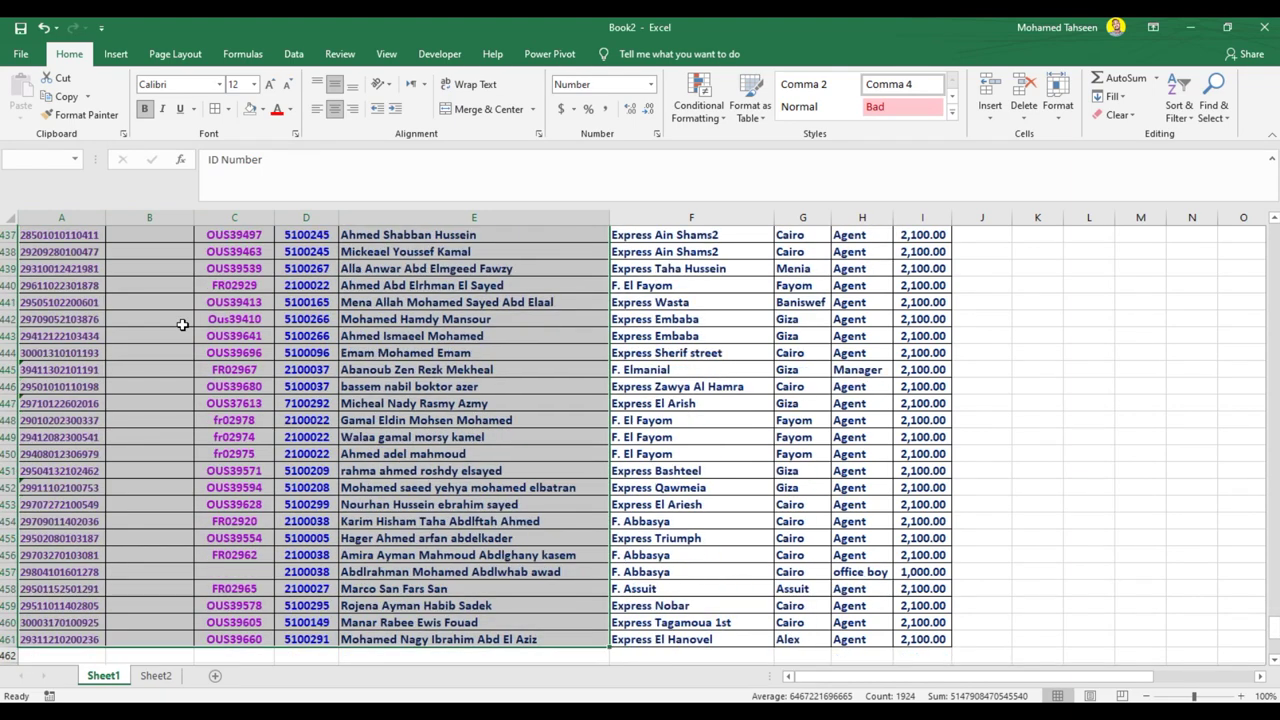
scroll(447, 453, "up", 5)
Switch to Sheet2 and show the formulas in the cells instead of their results
key("ctrl+Page_Down")
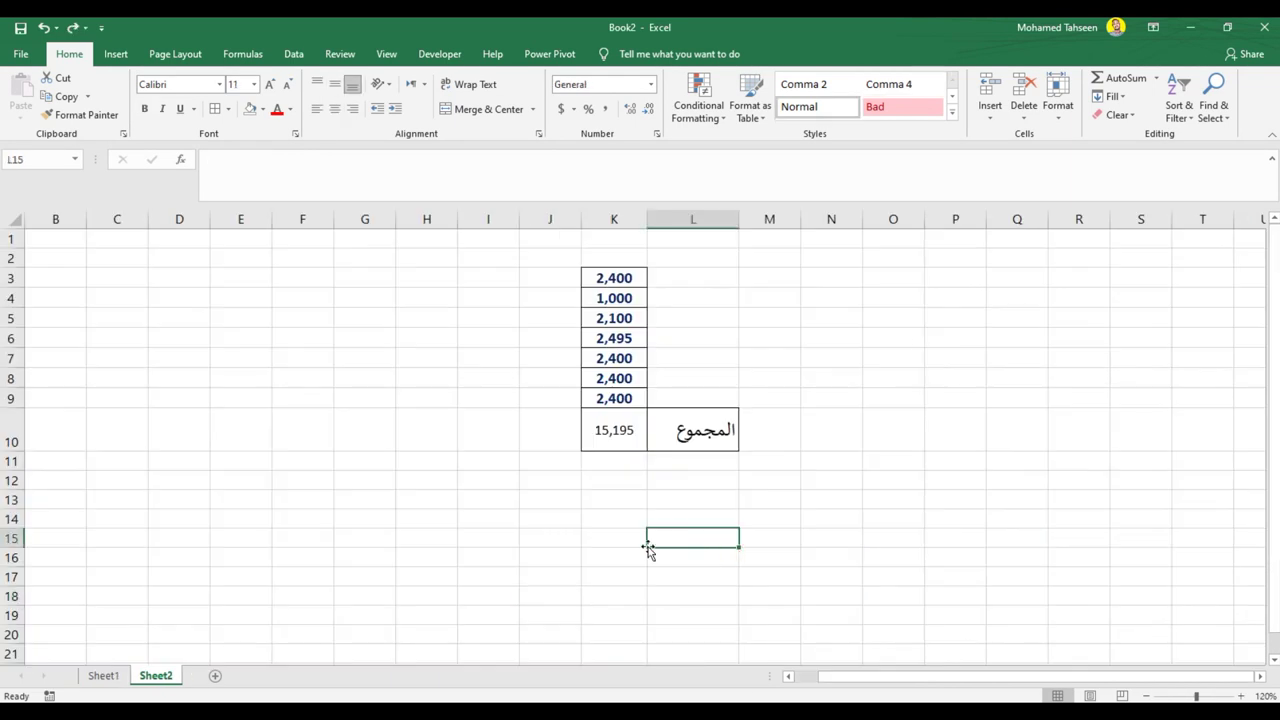
left_click(701, 497)
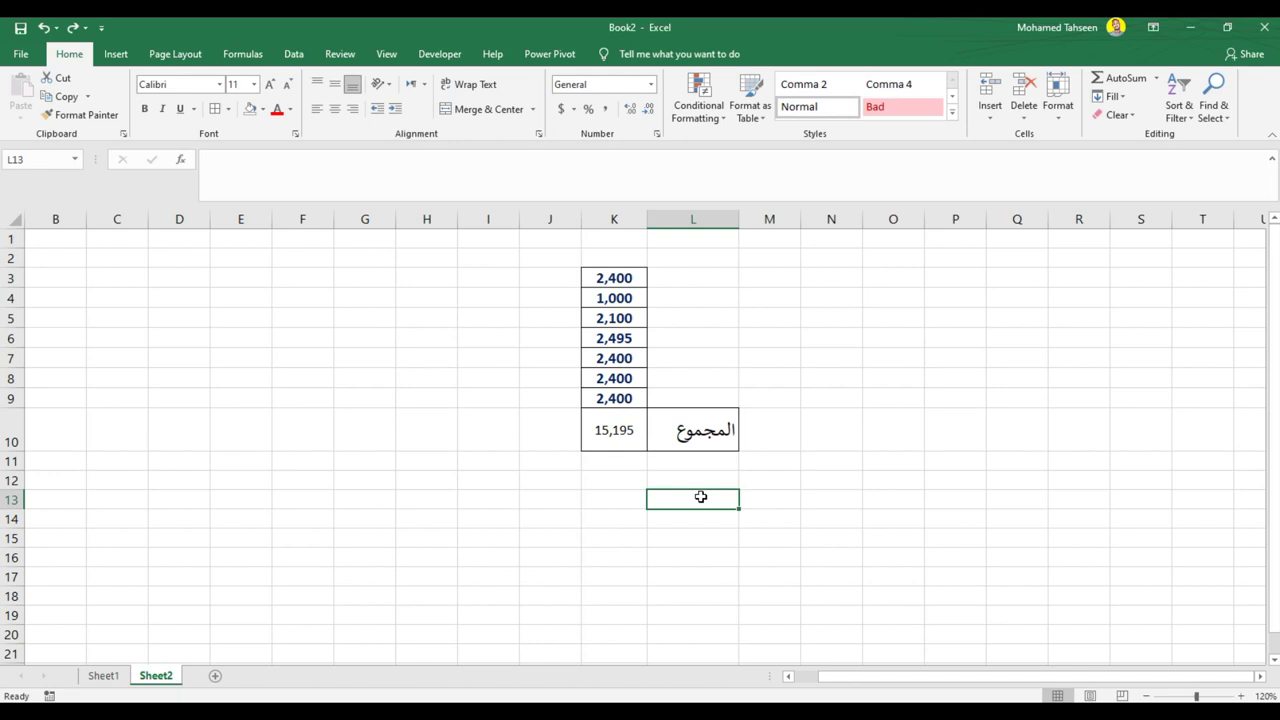
key("ctrl+grave")
key("ctrl+grave")
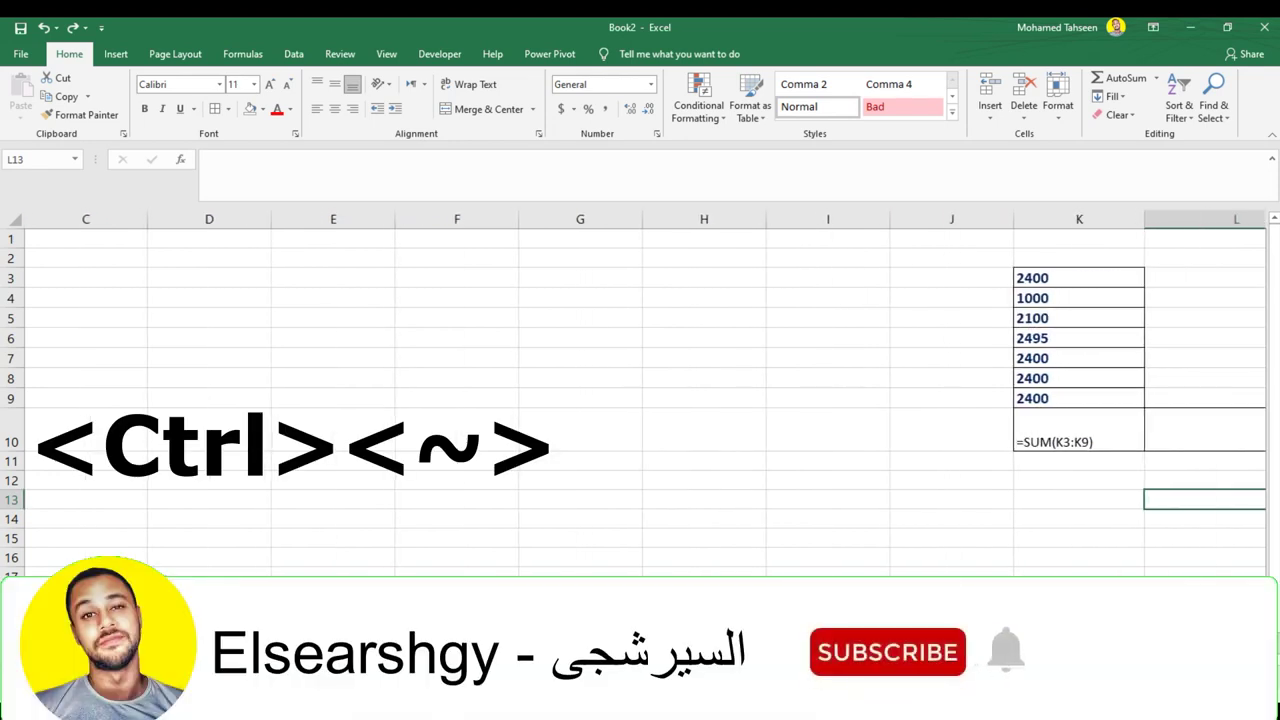
left_click(974, 423)
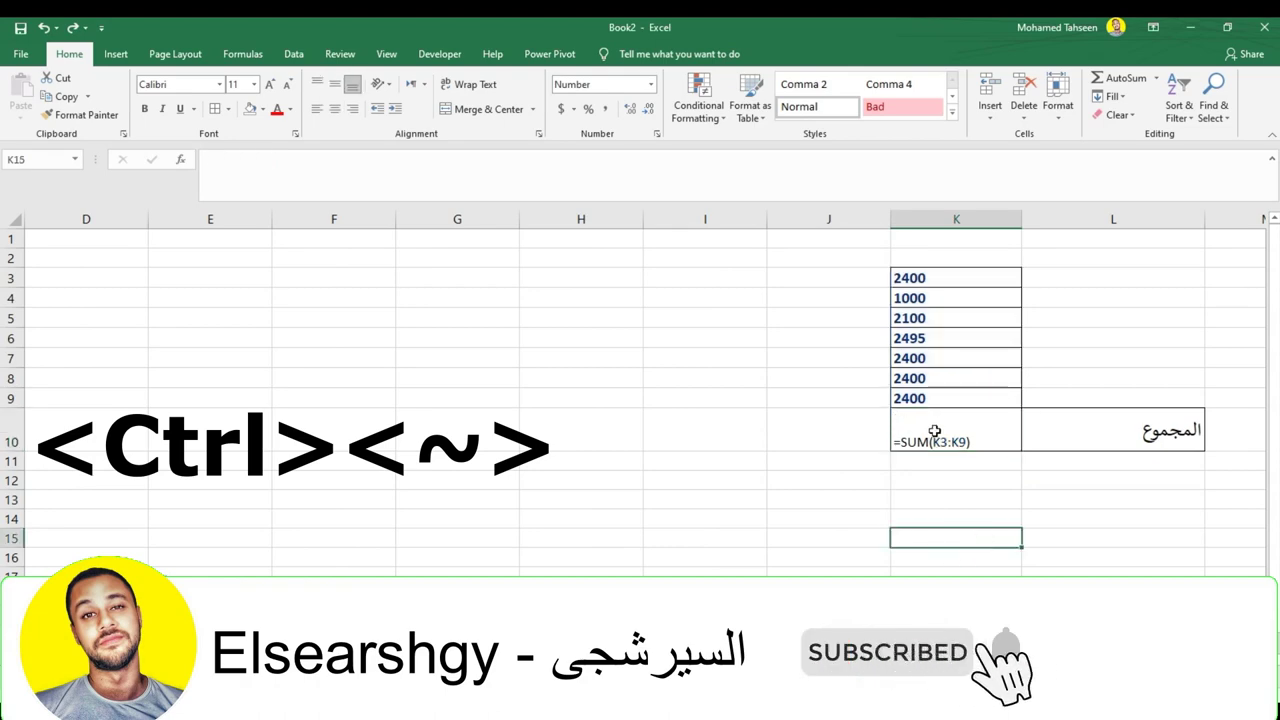
left_click(914, 482)
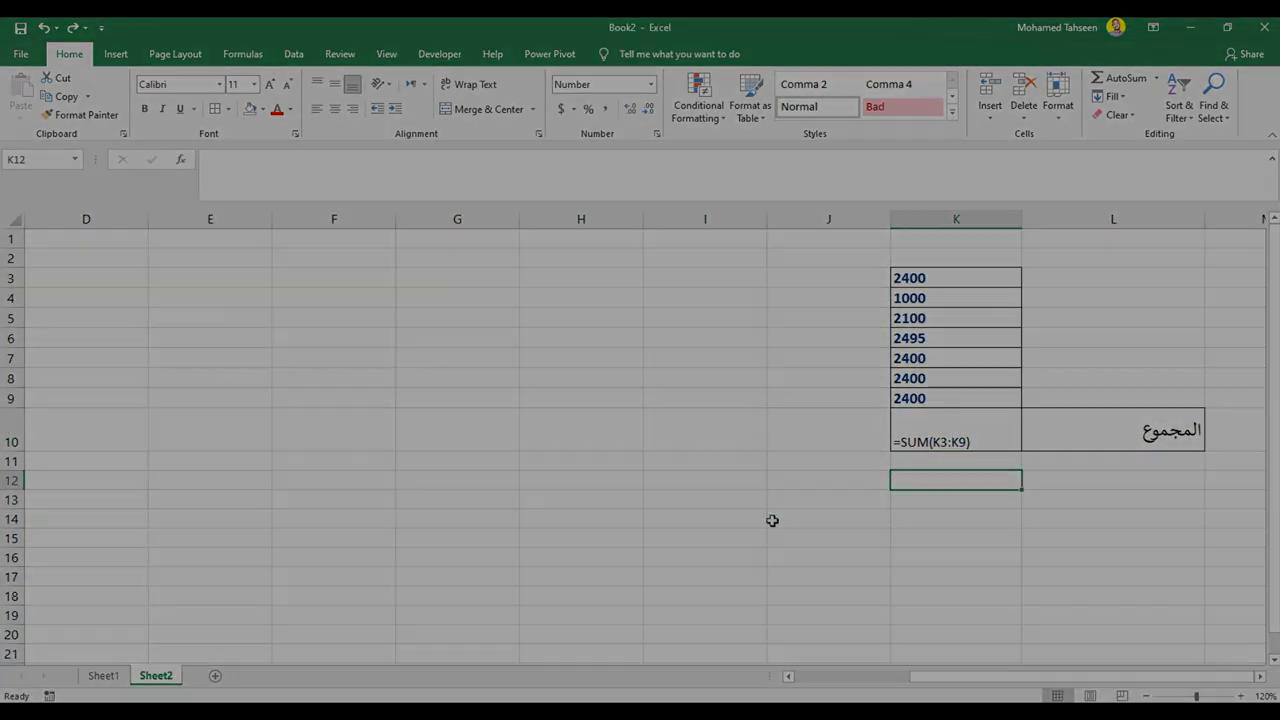